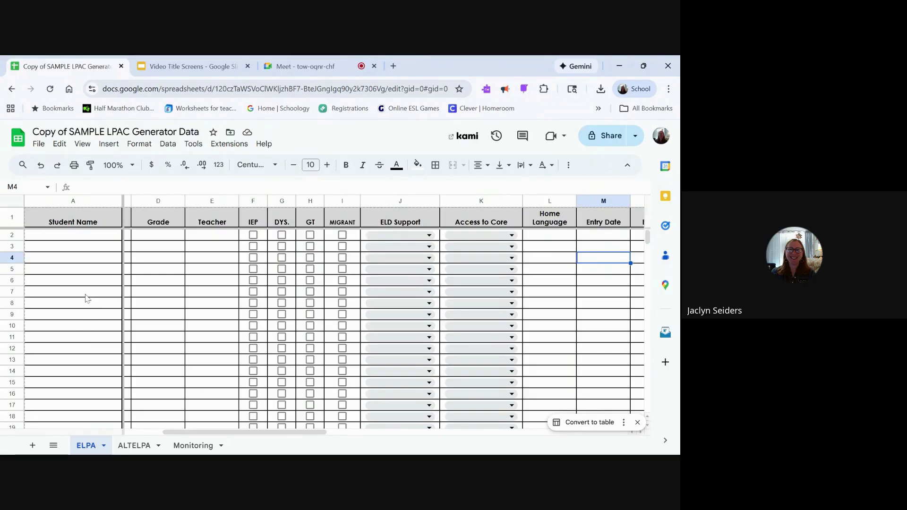
Step: Enter a sample student name in A2 and set the ELPA21 assessment to Screener
click(83, 237)
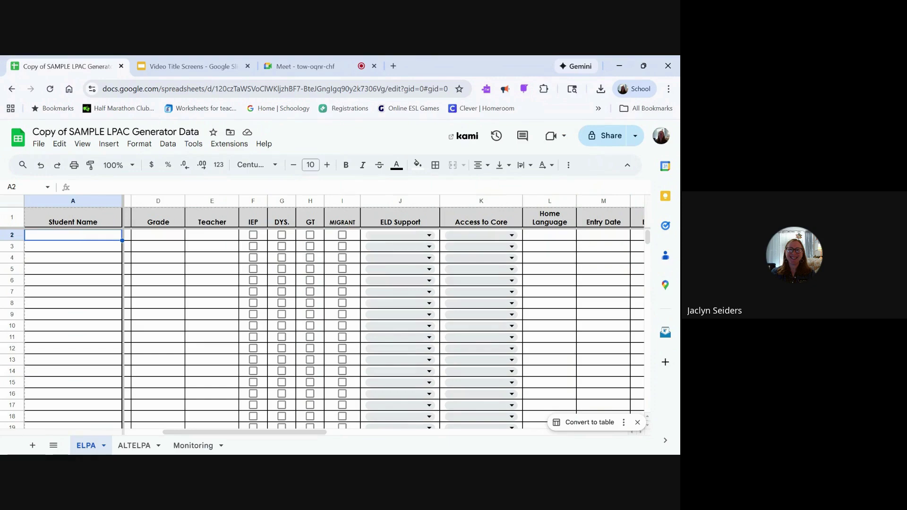
scroll(206, 268, left, 3)
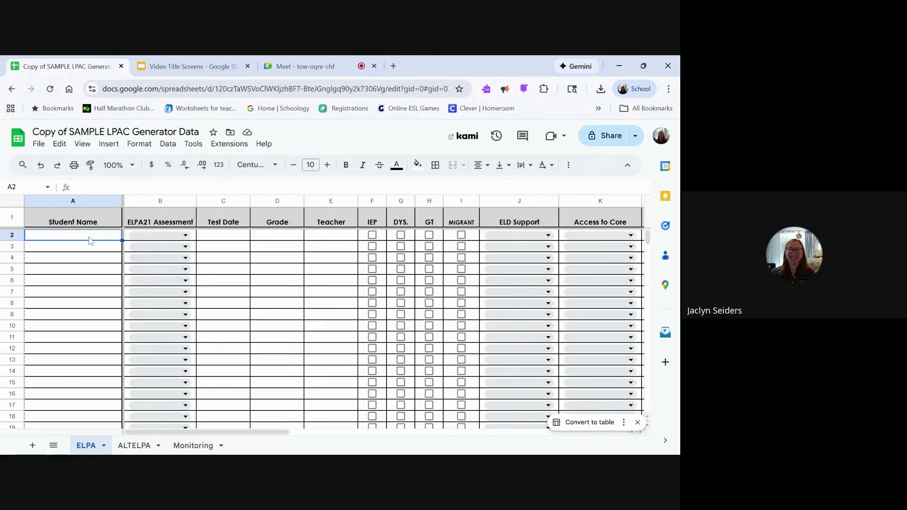
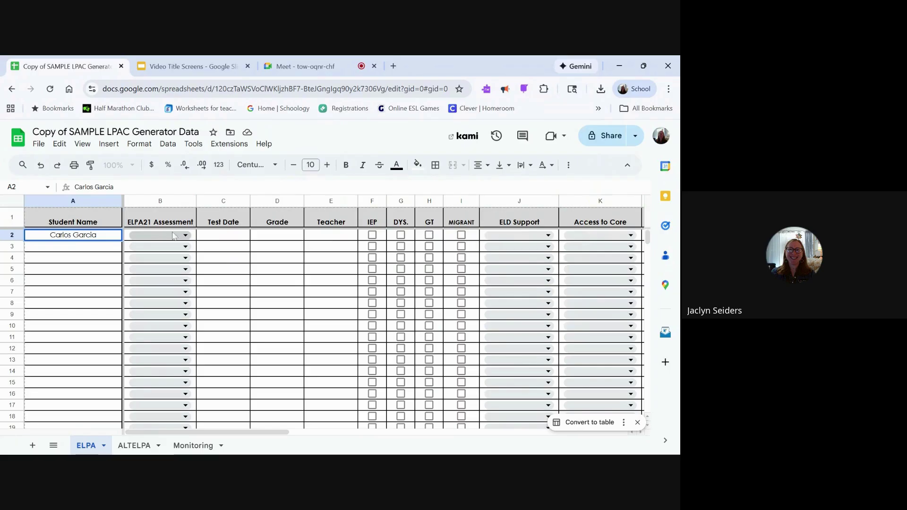
click(172, 237)
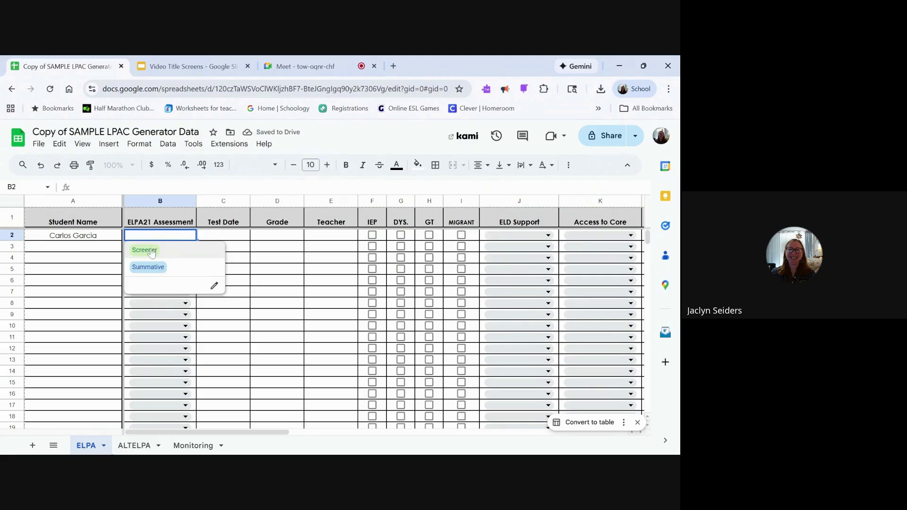
click(151, 254)
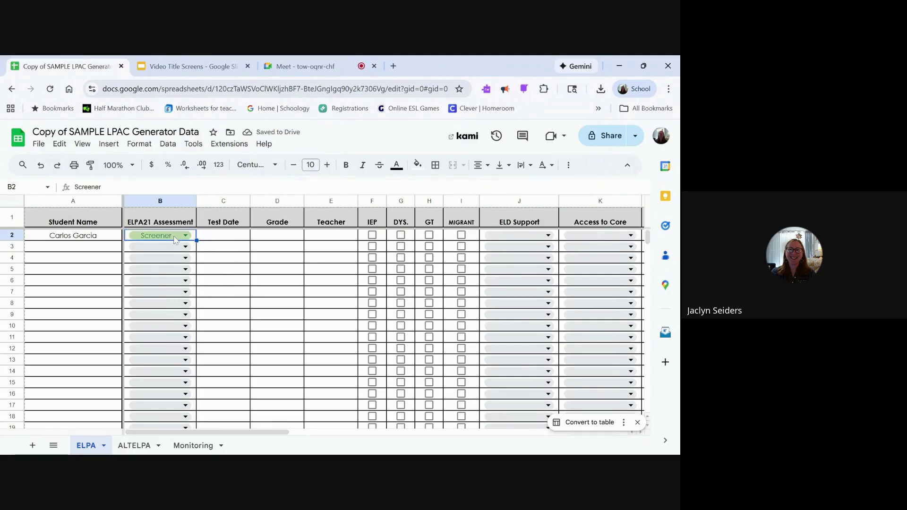
click(172, 248)
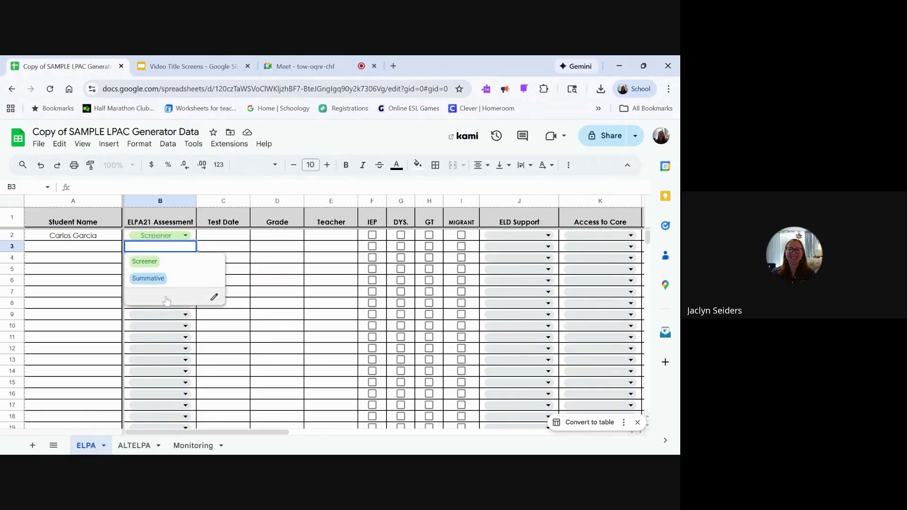
Step: Fill row 2 with test date 8/15/2025, grade 1st and teacher Sample Teacher
click(239, 240)
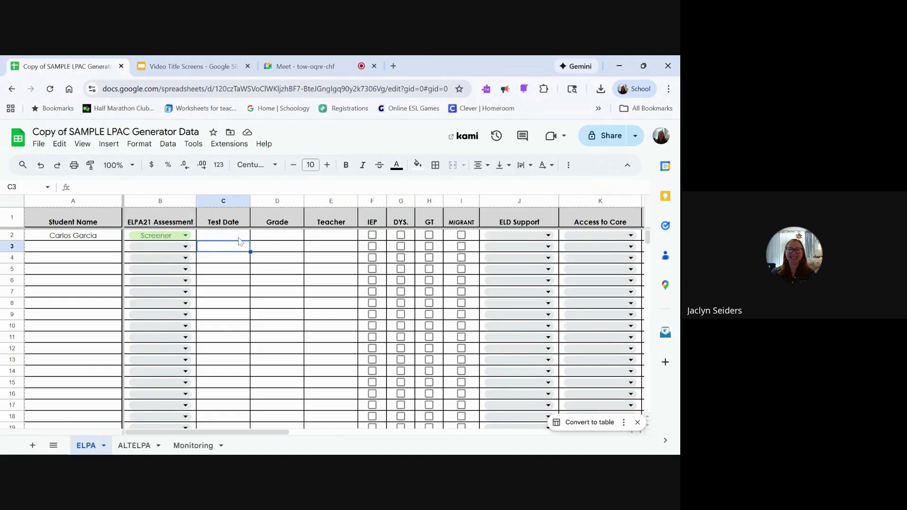
text(8)
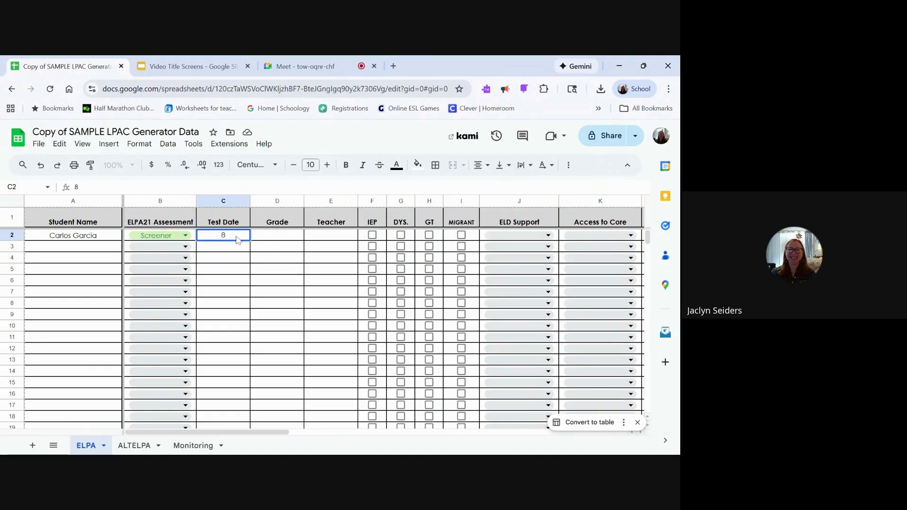
text(/15/2025)
click(276, 239)
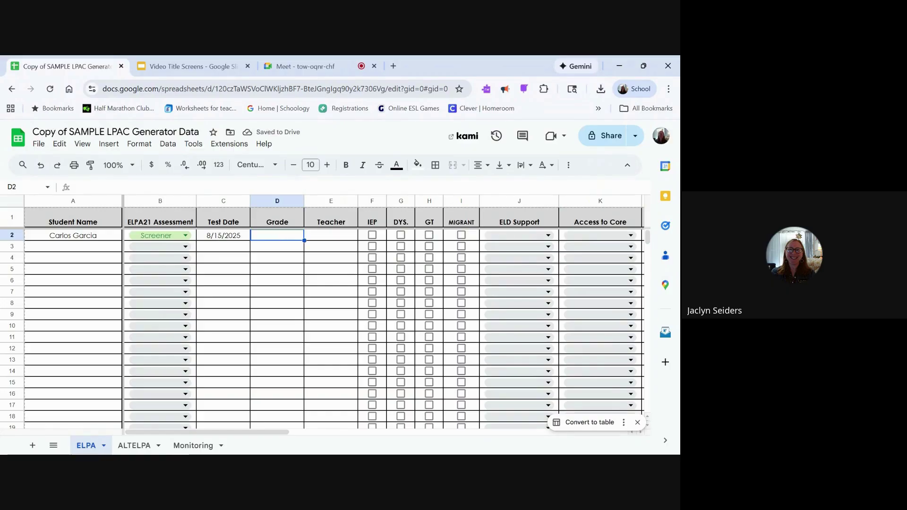
text(1)
drag(280, 282, 279, 235)
click(279, 236)
text(1st)
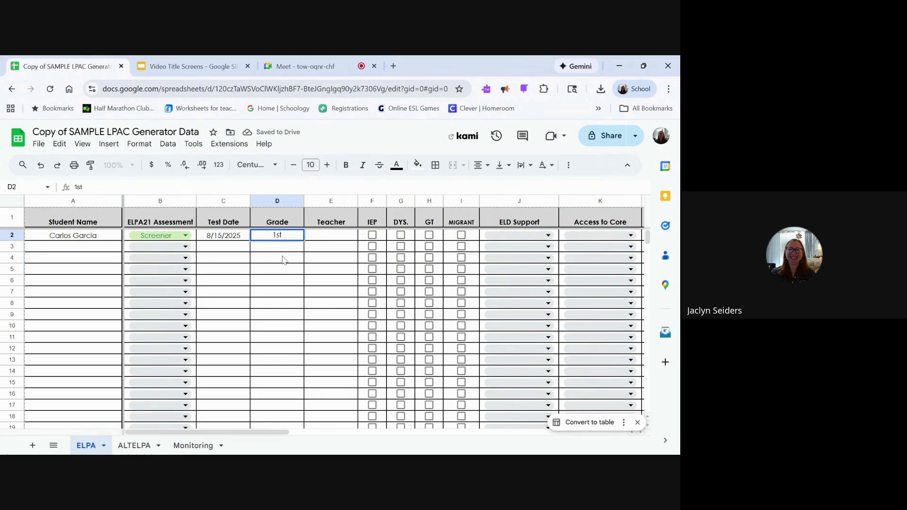
key(Return)
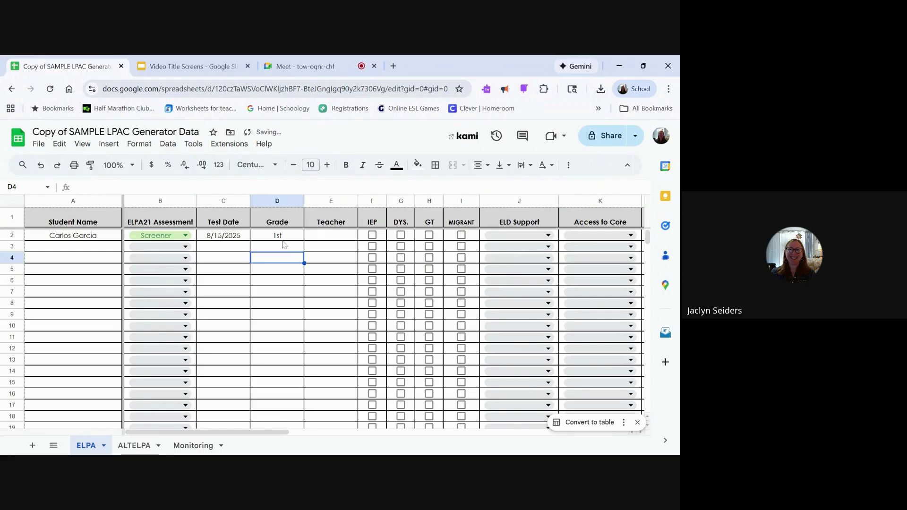
click(283, 237)
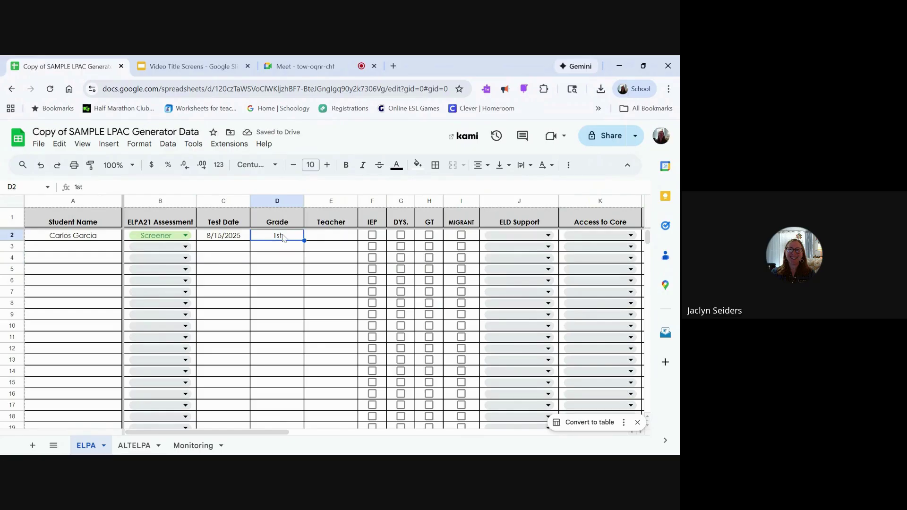
click(333, 238)
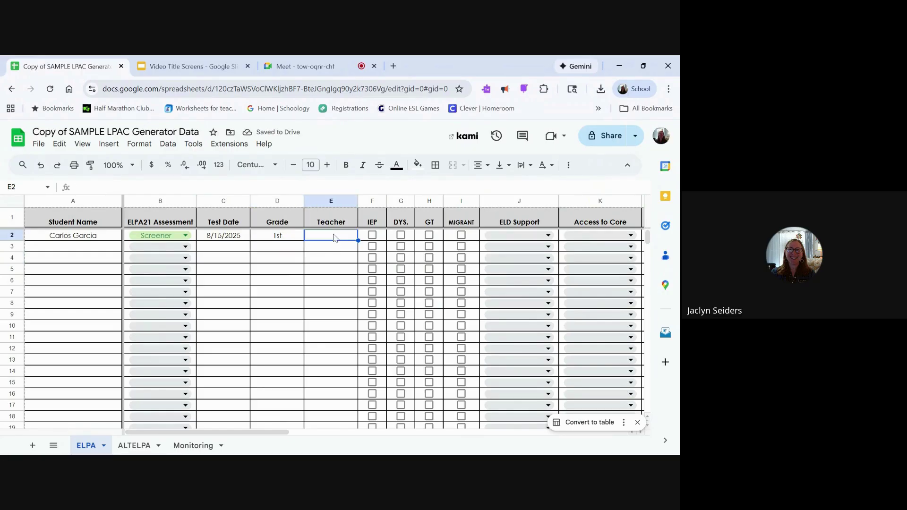
text(Sample)
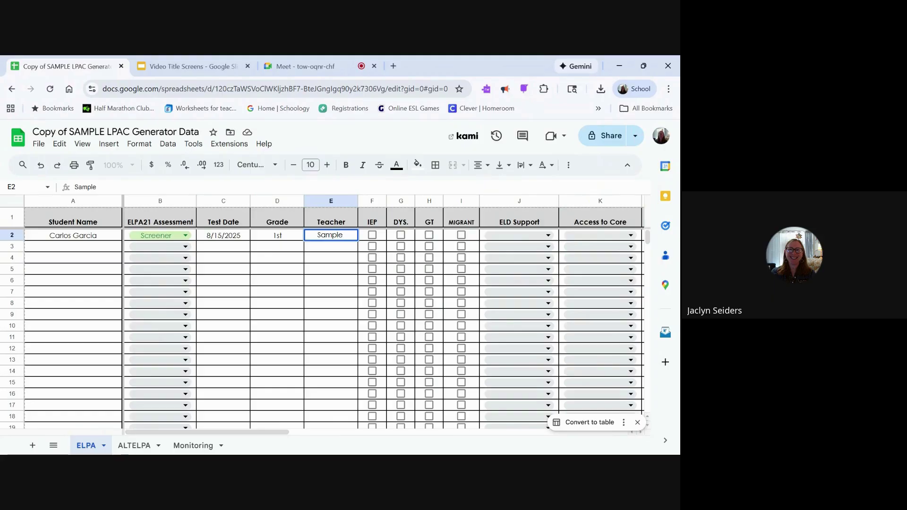
text( Teacher)
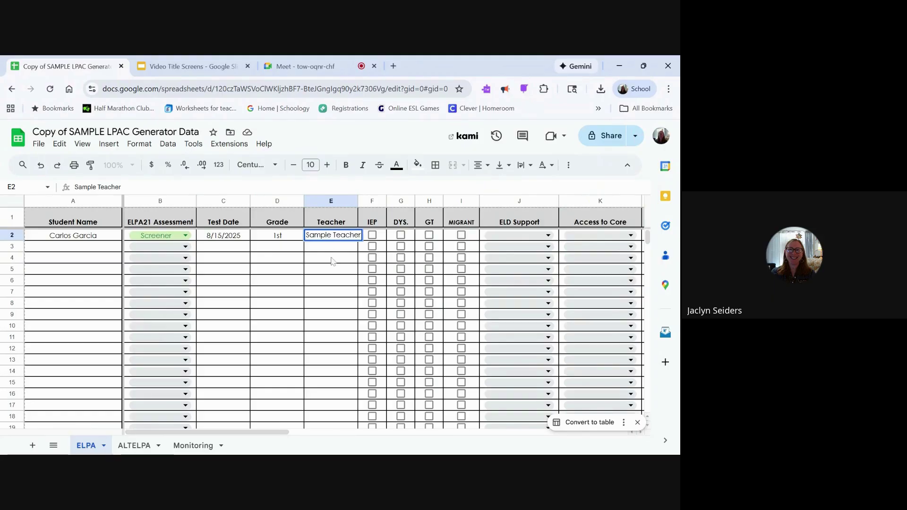
click(333, 261)
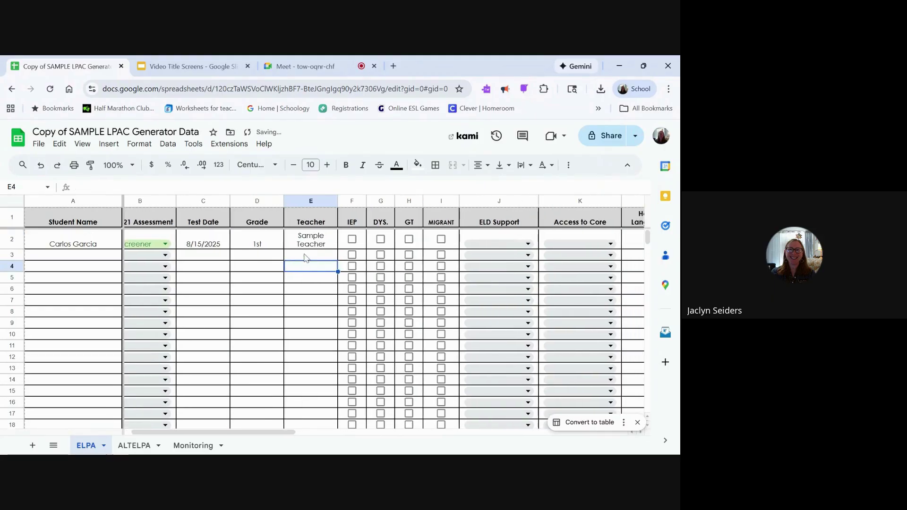
scroll(305, 258, right, 4)
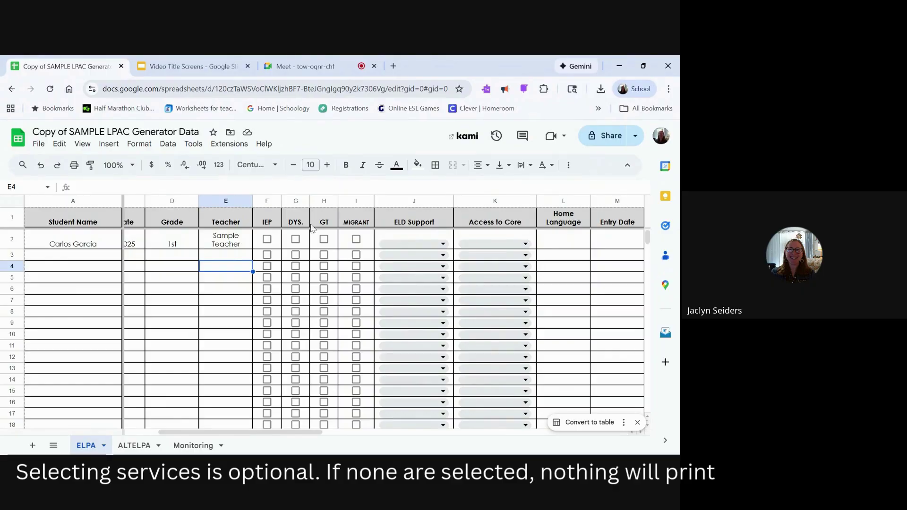
Step: Tick the IEP and DYS. checkboxes for the row 2 student
click(271, 241)
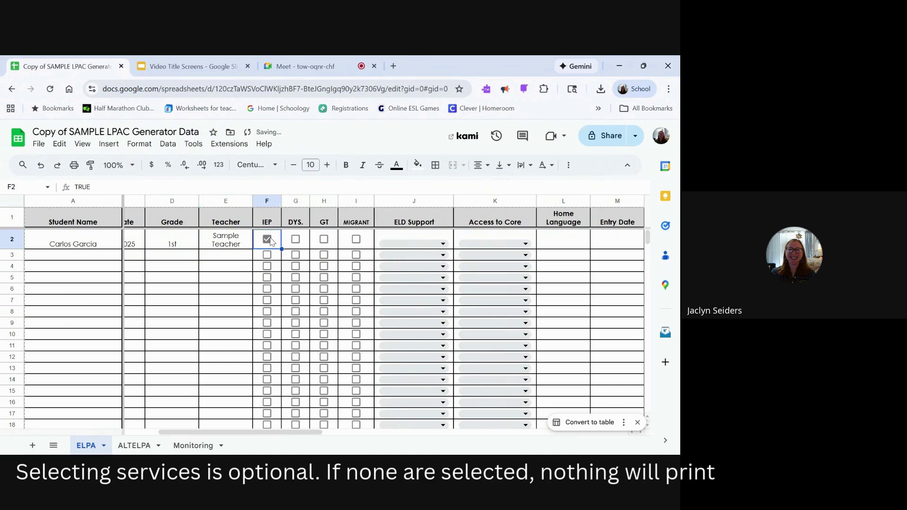
click(295, 242)
scroll(294, 244, right, 5)
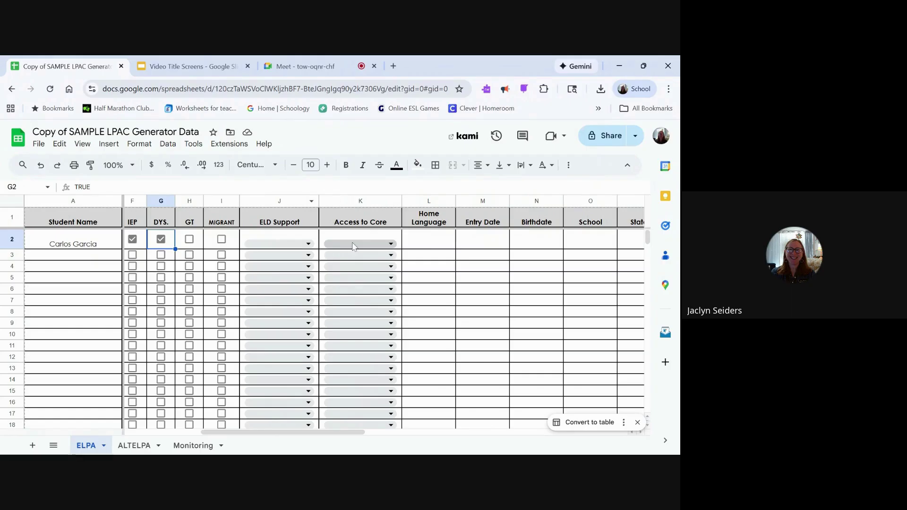
Step: Set ELD Support to Pull-Out and Access to Core to Content Classes with Integrated Support
click(297, 246)
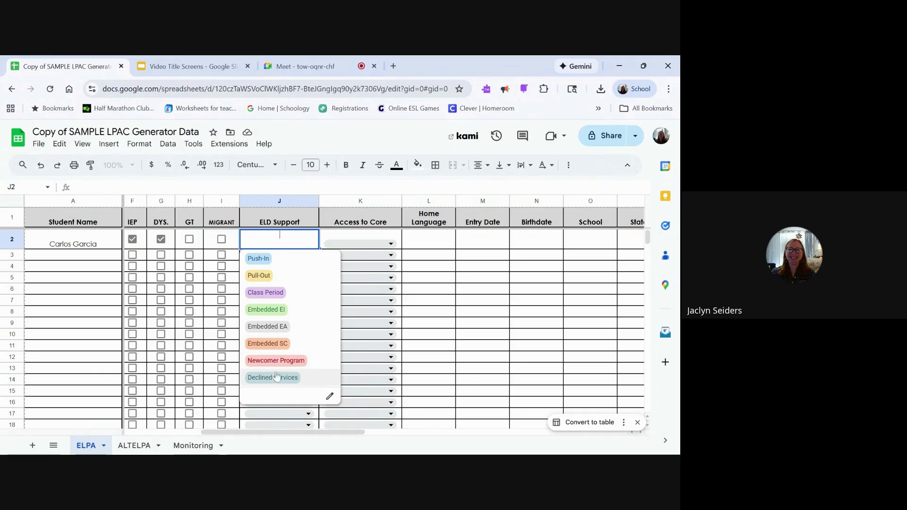
click(265, 278)
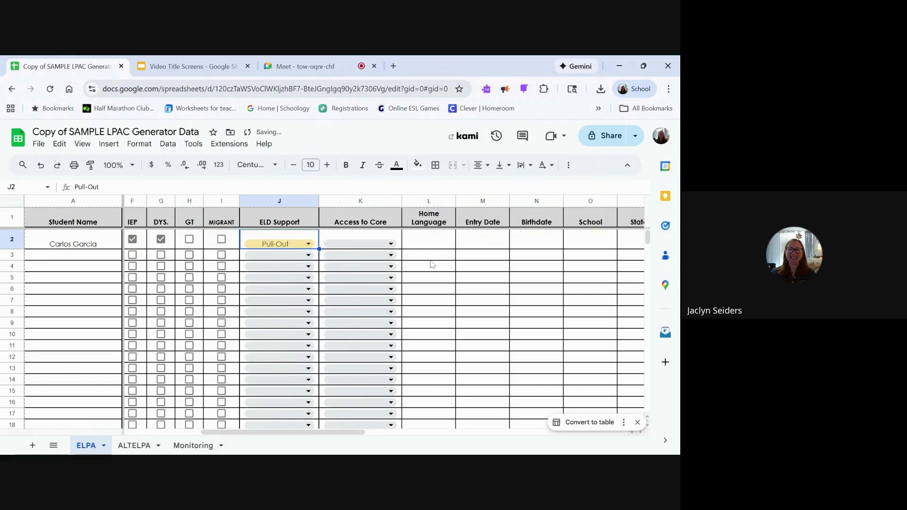
click(381, 245)
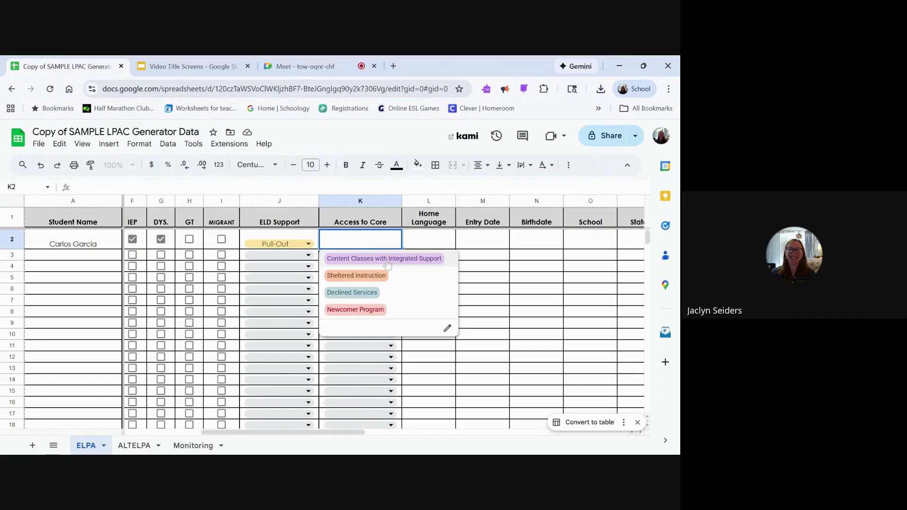
click(387, 263)
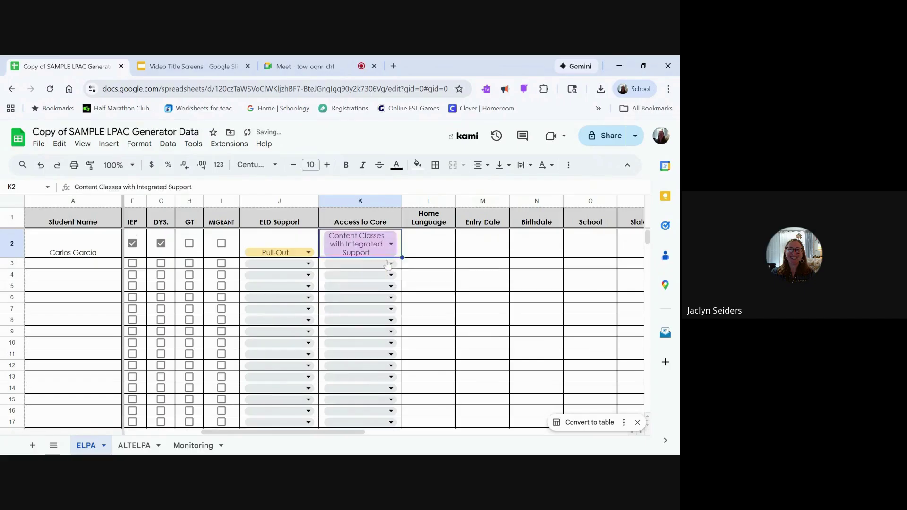
Step: Enter home language Spanish, entry date 8/13/2025 and birthdate 7/31/2019 in row 2
click(422, 250)
text(Spanish)
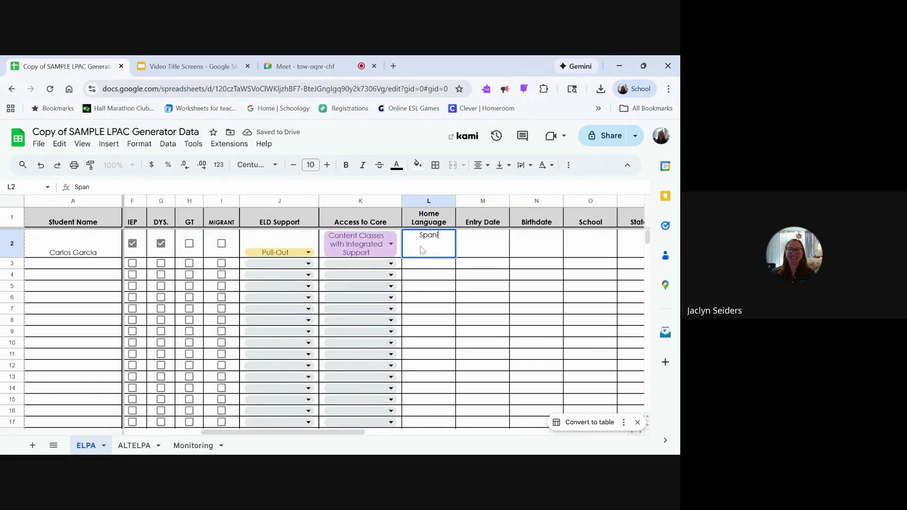
click(473, 254)
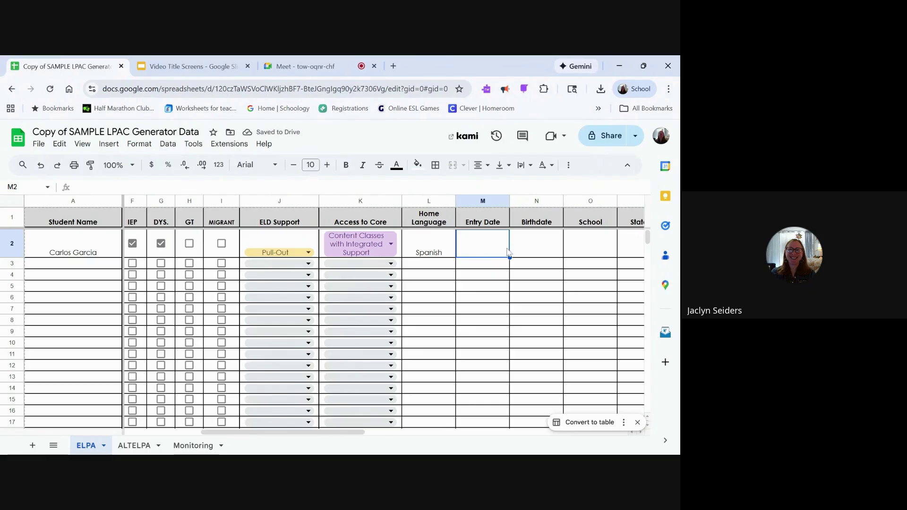
text(8/)
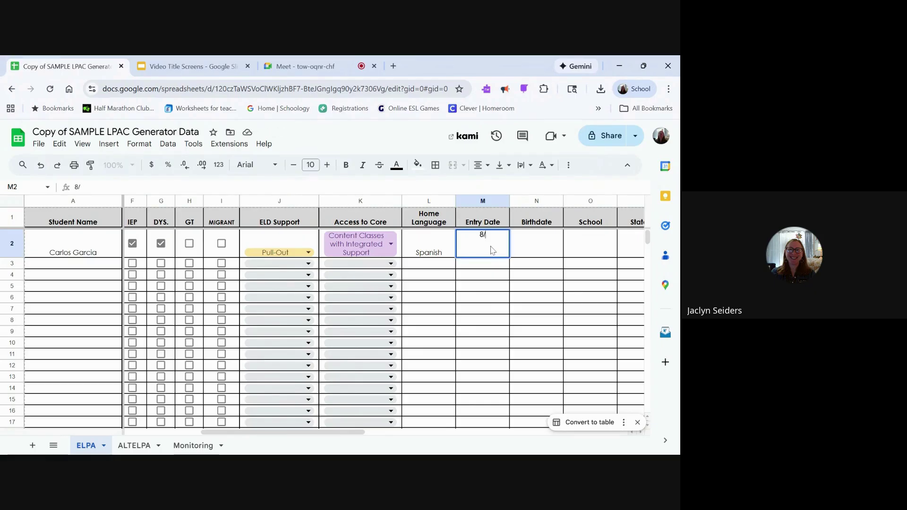
text(13/2025)
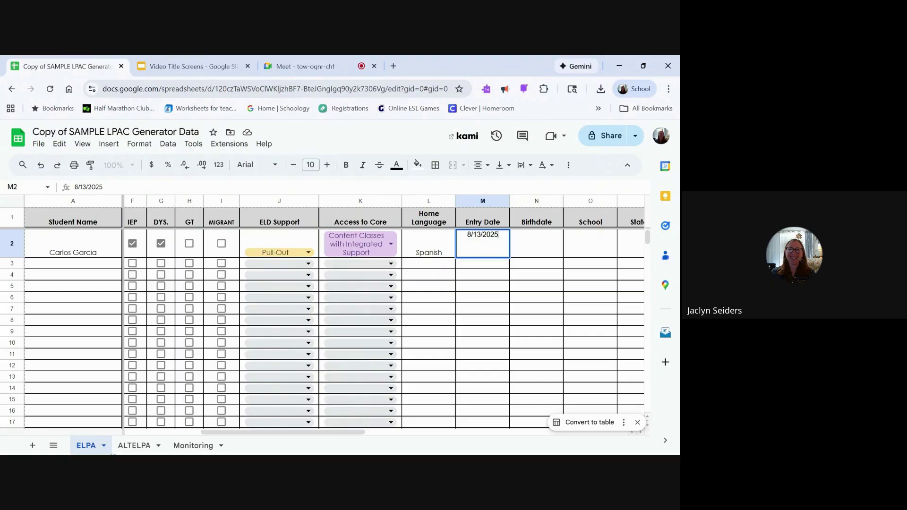
click(544, 241)
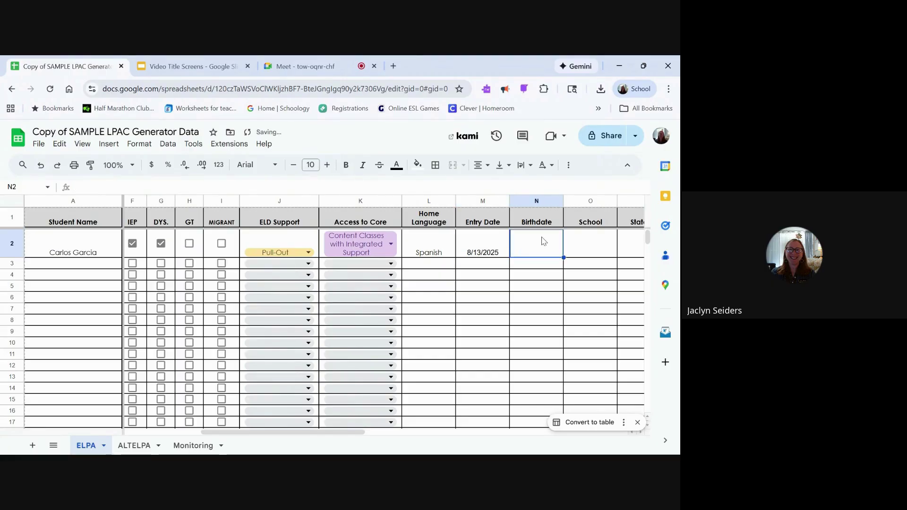
text(7)
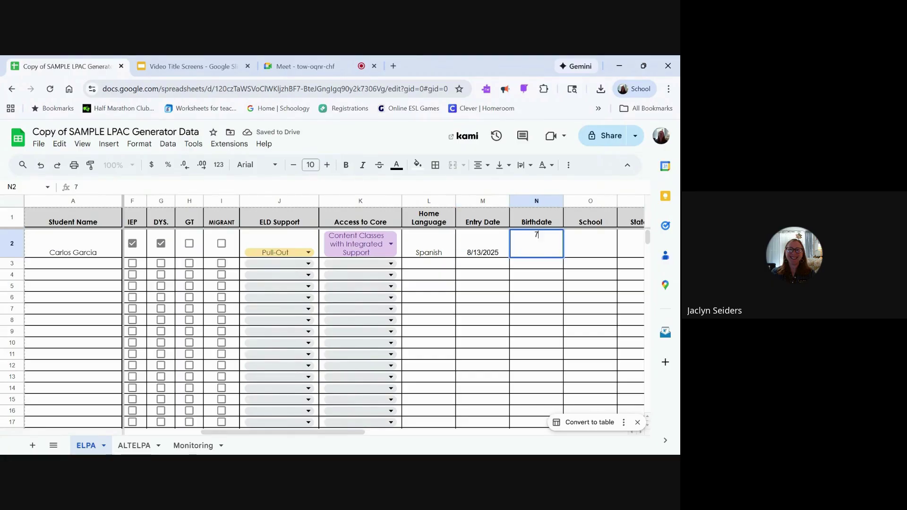
text(/31/2019)
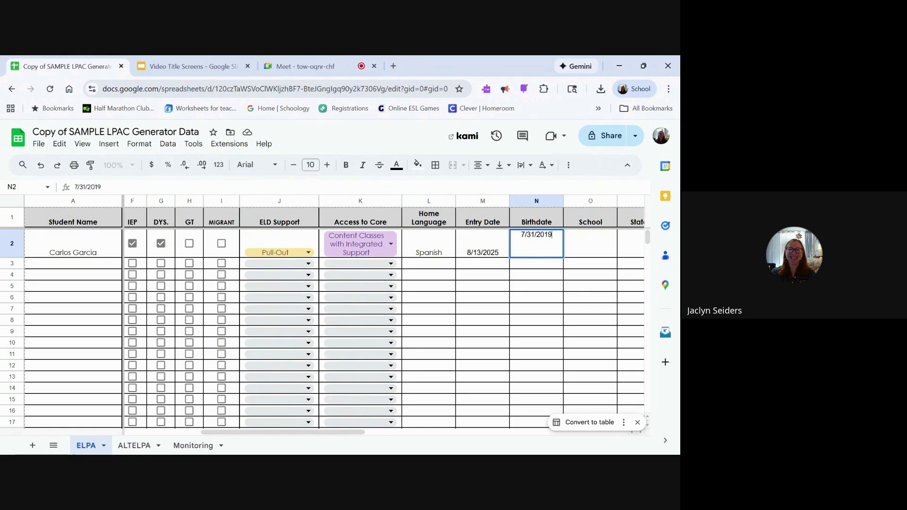
Step: Enter Sample Student as the school and a placeholder State ID number
click(590, 252)
text(Sampl)
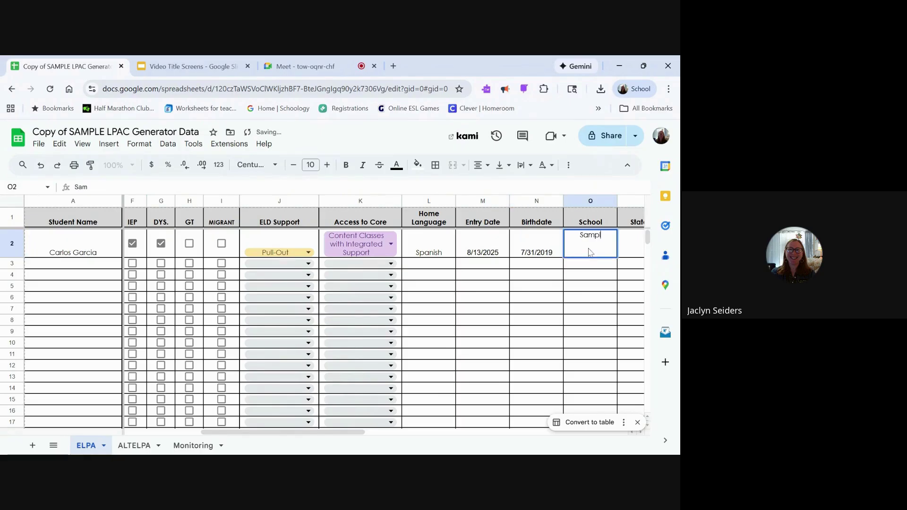
text(e Student)
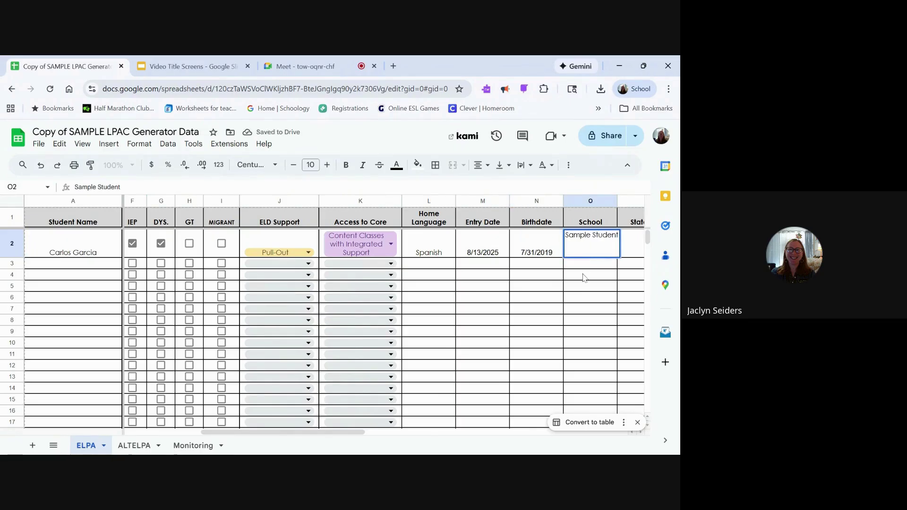
click(586, 278)
scroll(584, 279, right, 2)
scroll(584, 279, right, 3)
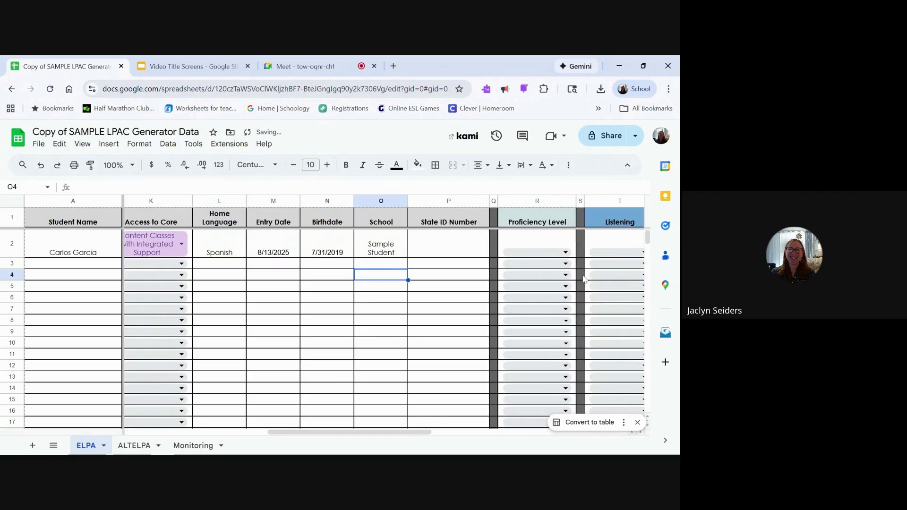
click(427, 248)
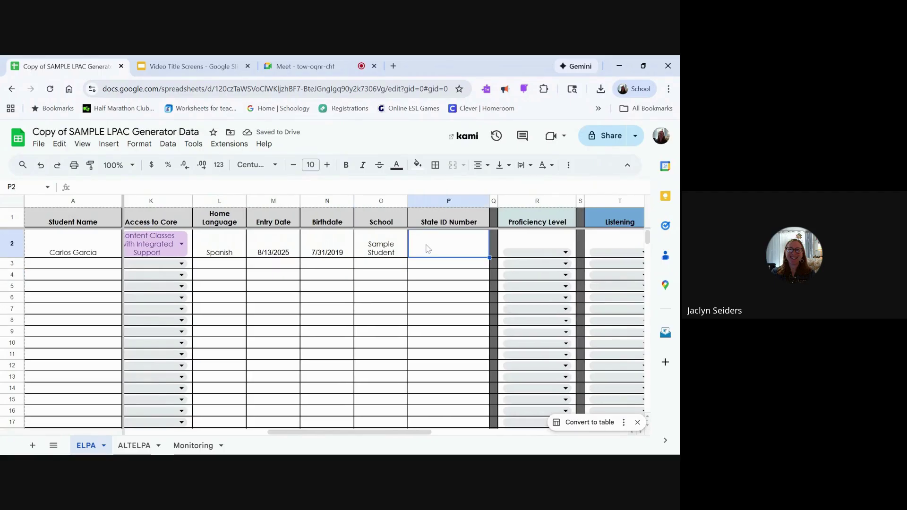
text(11111111)
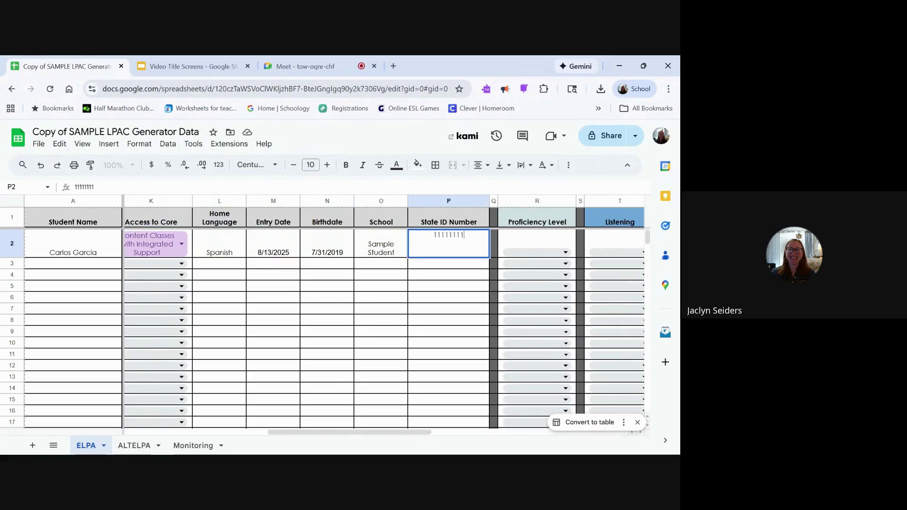
text(111)
click(421, 288)
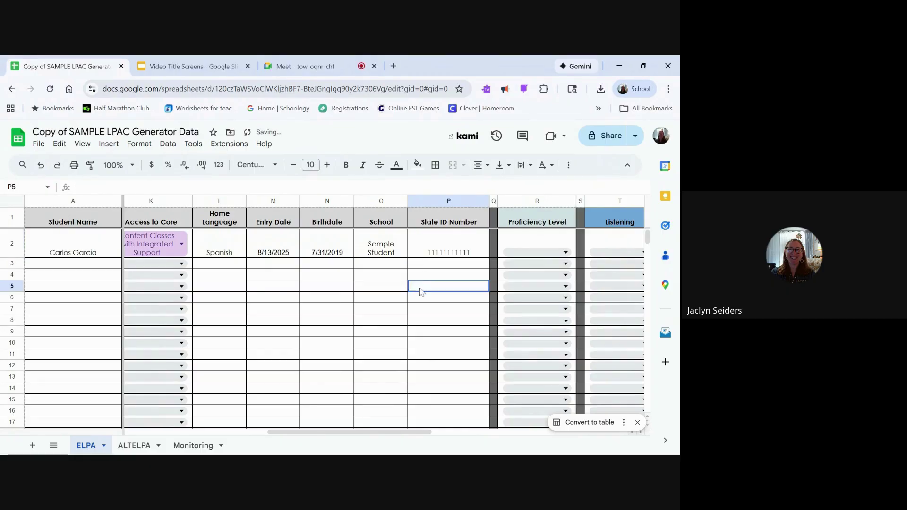
Step: Rate row 2 Progressing: Listening Early Advanced, Speaking Advanced, Reading Intermediate, Writing Beginning
scroll(421, 291, right, 10)
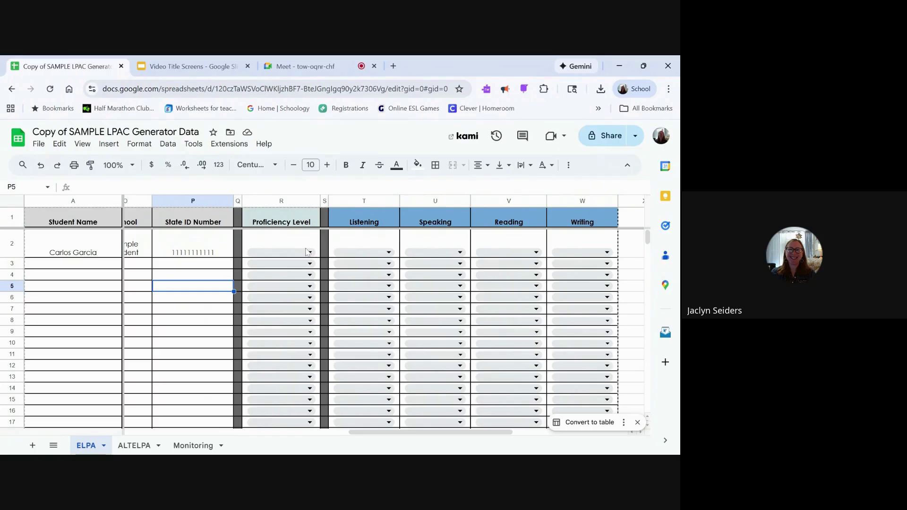
click(296, 258)
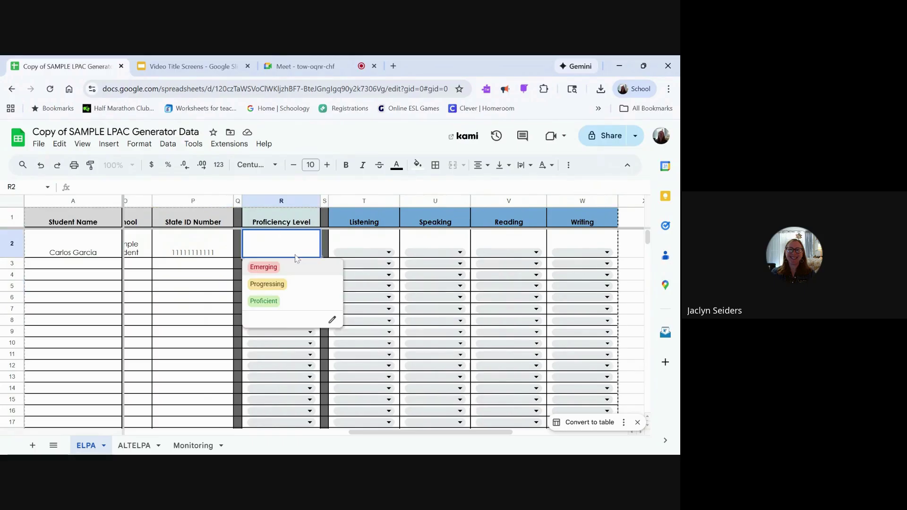
click(275, 284)
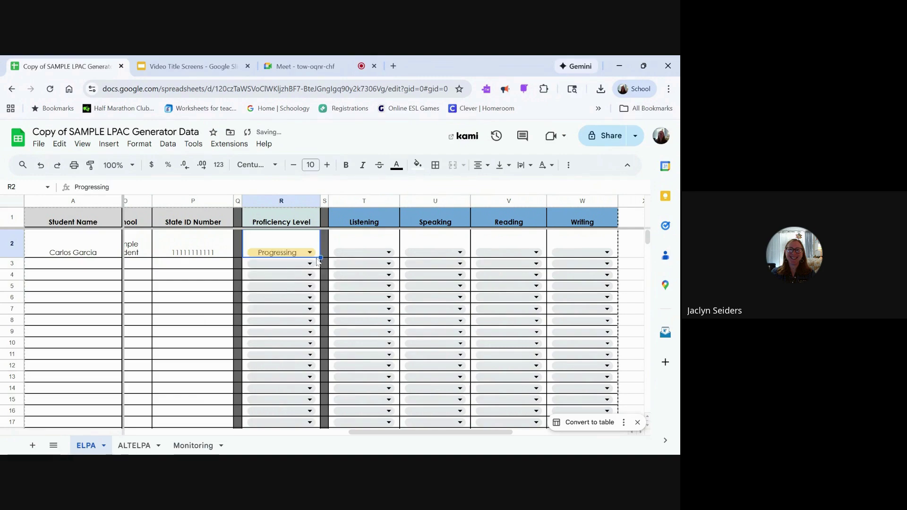
click(351, 254)
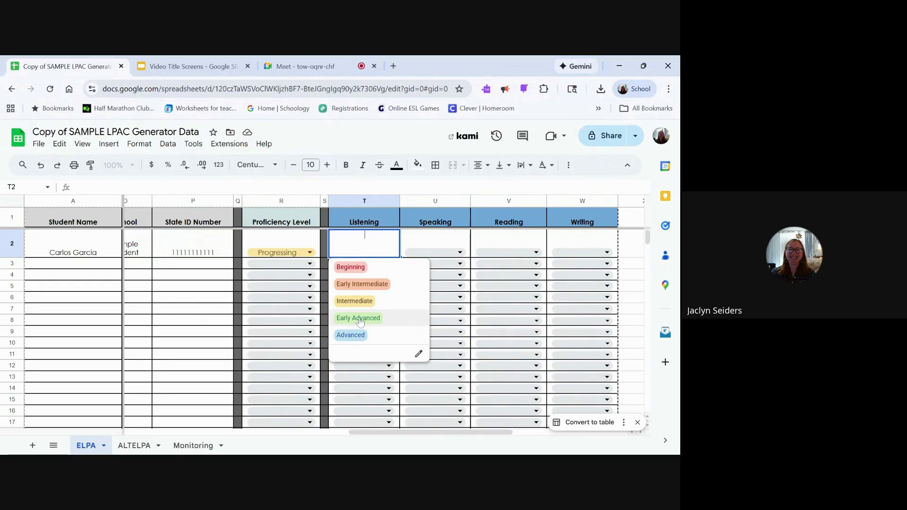
click(359, 319)
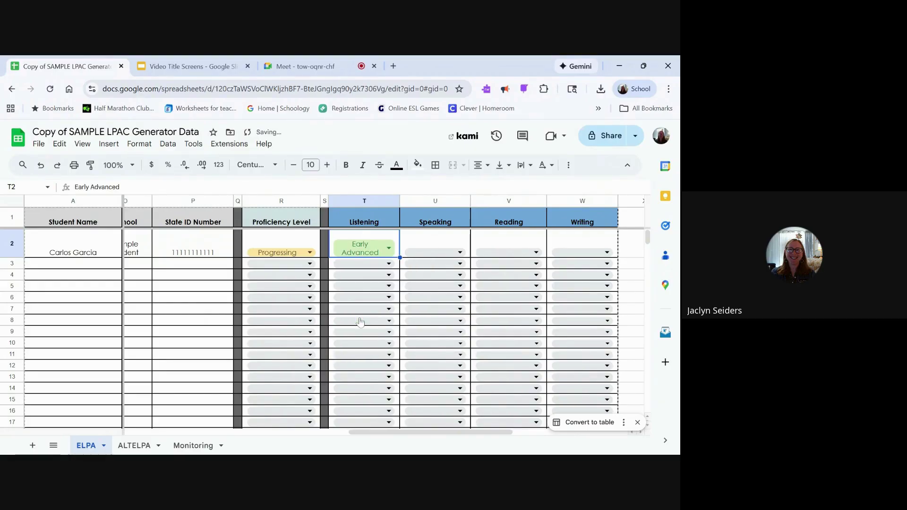
click(432, 253)
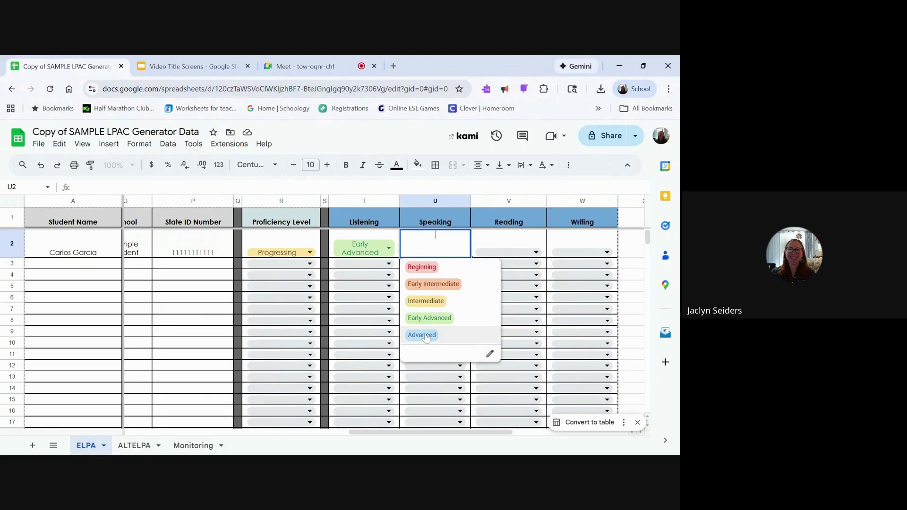
click(425, 335)
click(504, 254)
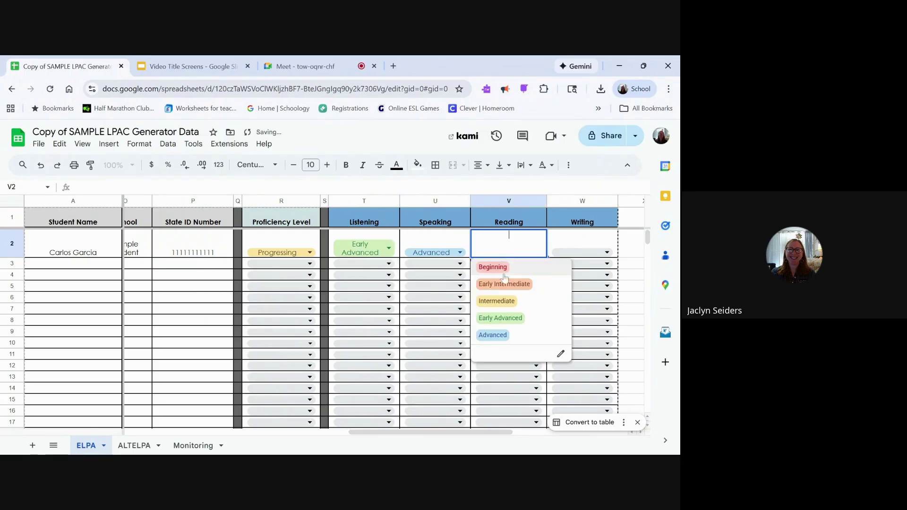
click(497, 301)
click(573, 255)
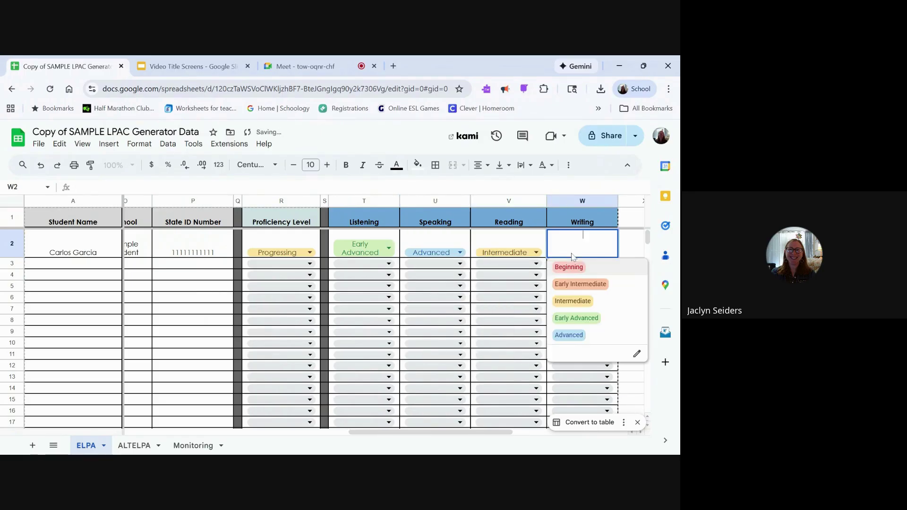
click(569, 267)
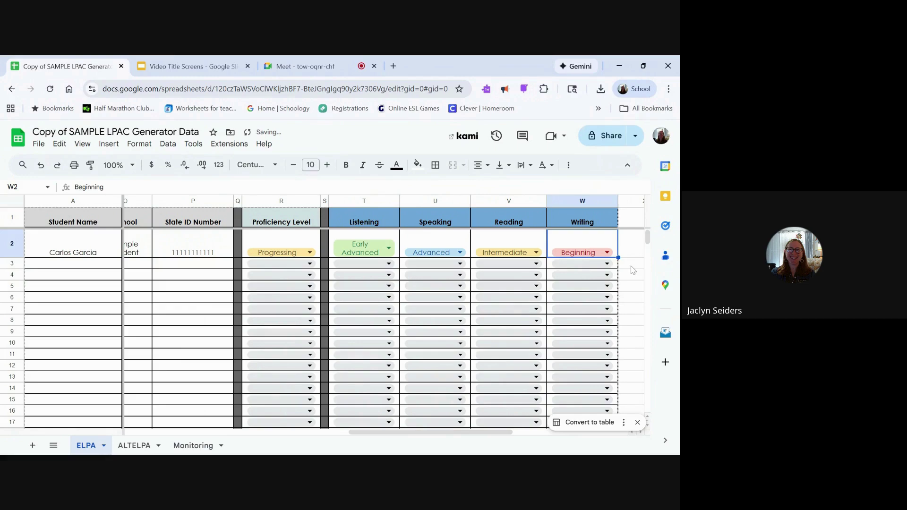
Step: Switch to the ALTELPA sheet
click(633, 267)
scroll(633, 270, left, 10)
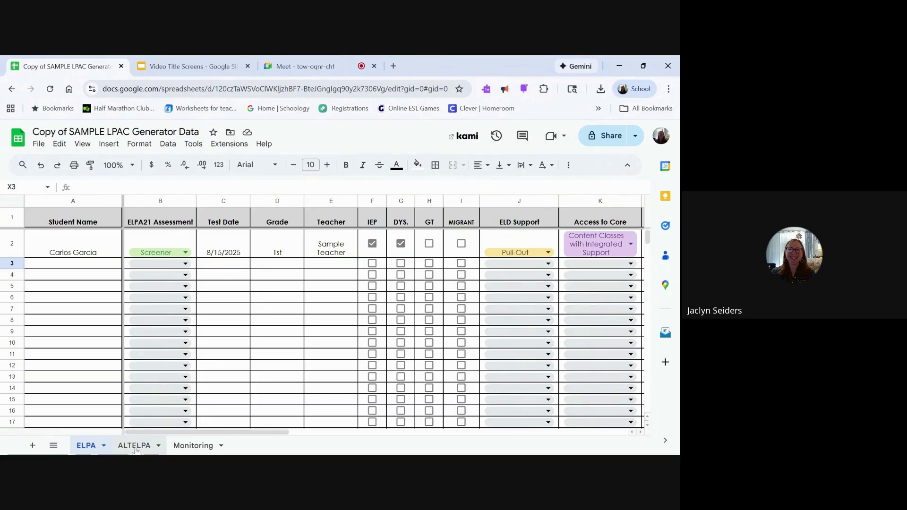
click(134, 446)
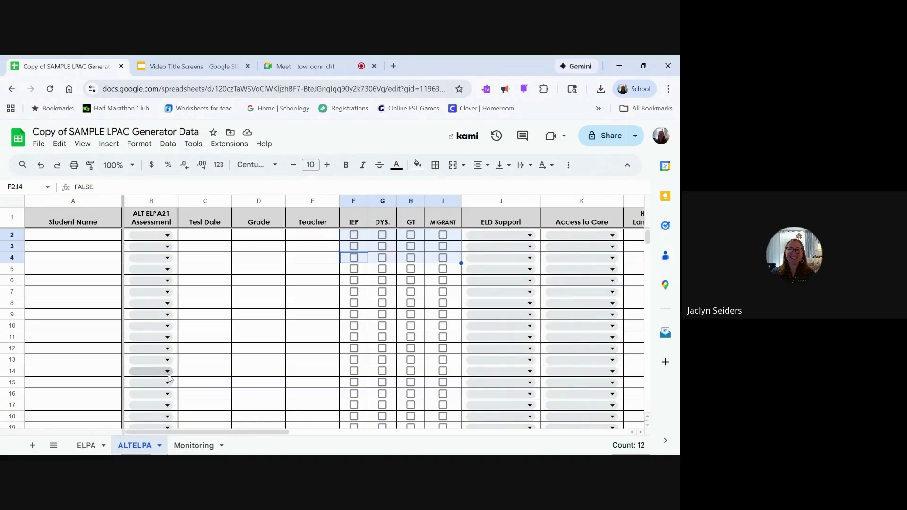
Step: Enter a sample student name with ALT Summative assessment, widening column B to fit
click(92, 238)
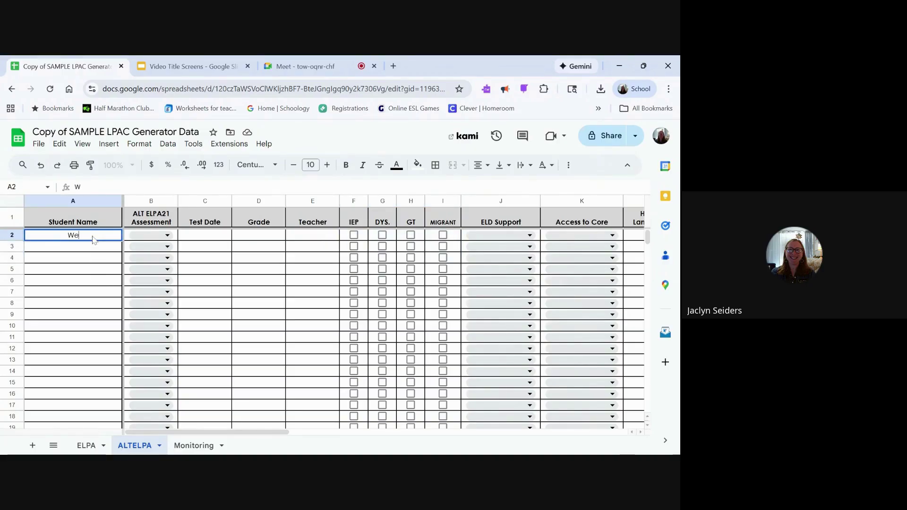
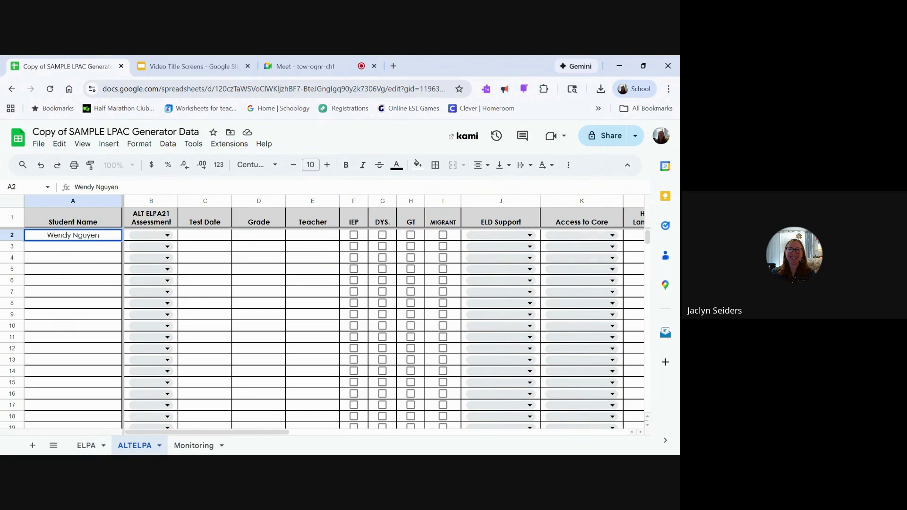
click(167, 235)
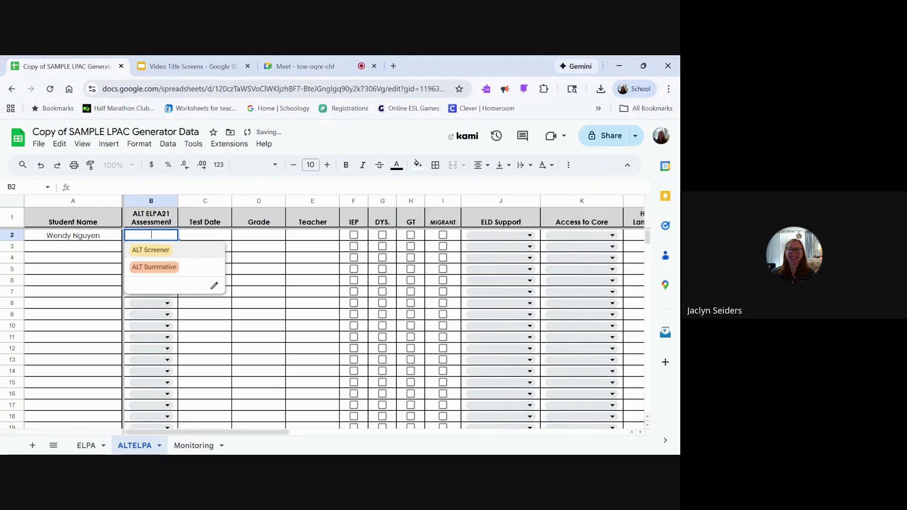
click(161, 269)
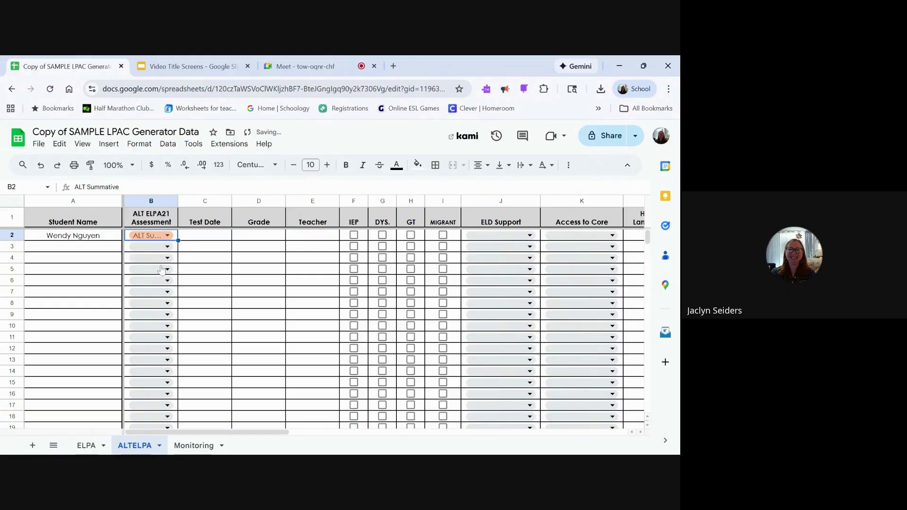
drag(177, 201, 202, 201)
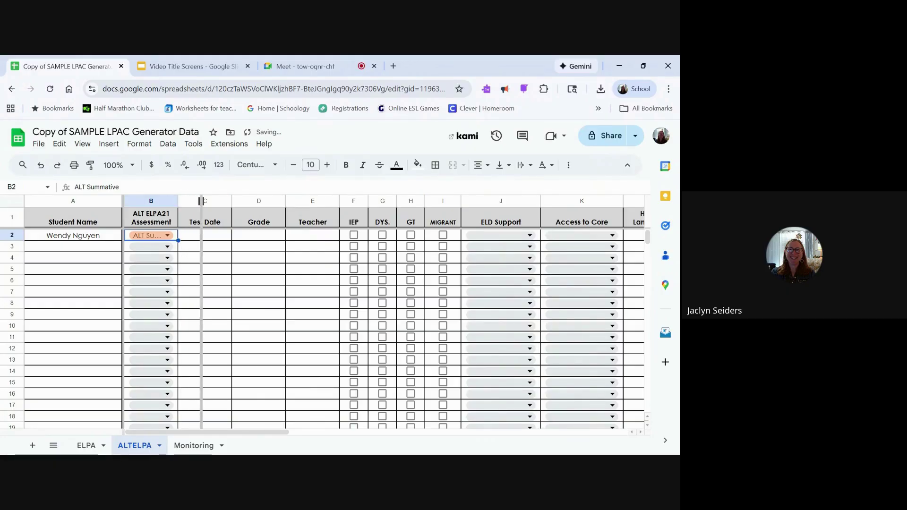
Step: Enter test date 2/28/2026 and grade 8th for the ALTELPA student
click(231, 240)
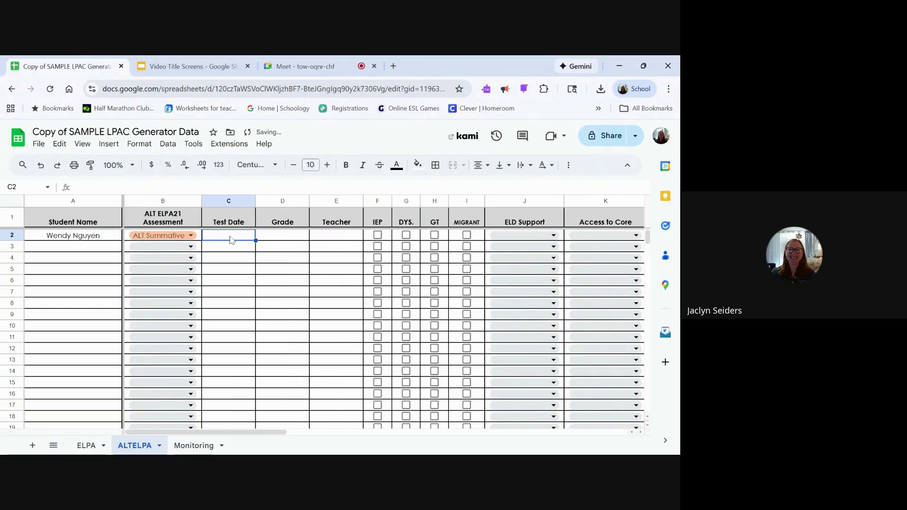
text(2/28/)
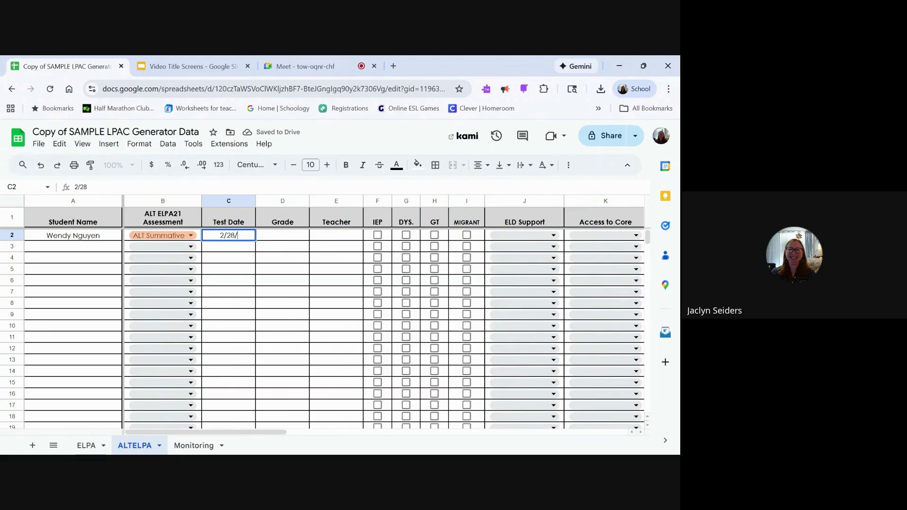
text(2026)
click(277, 229)
click(281, 238)
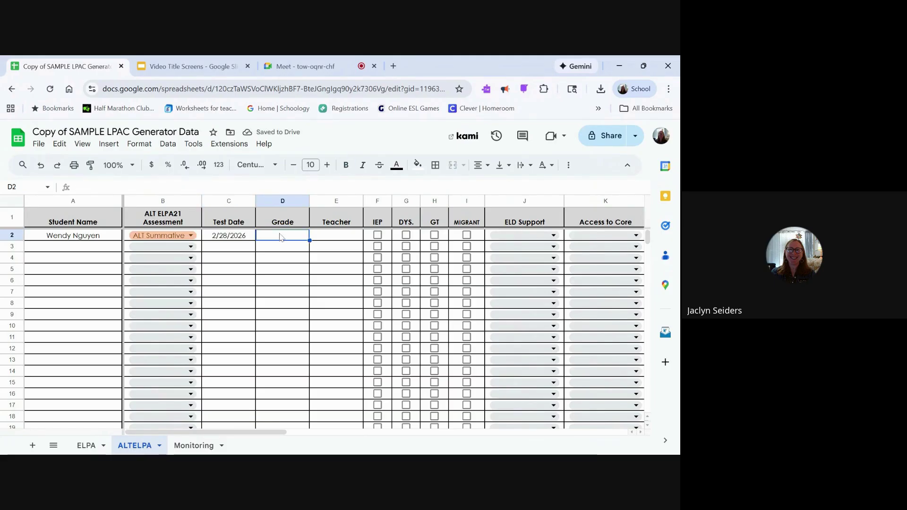
text(8th)
Step: Enter teacher Sample Teacher, widen the Teacher column, and tick the IEP box
click(334, 238)
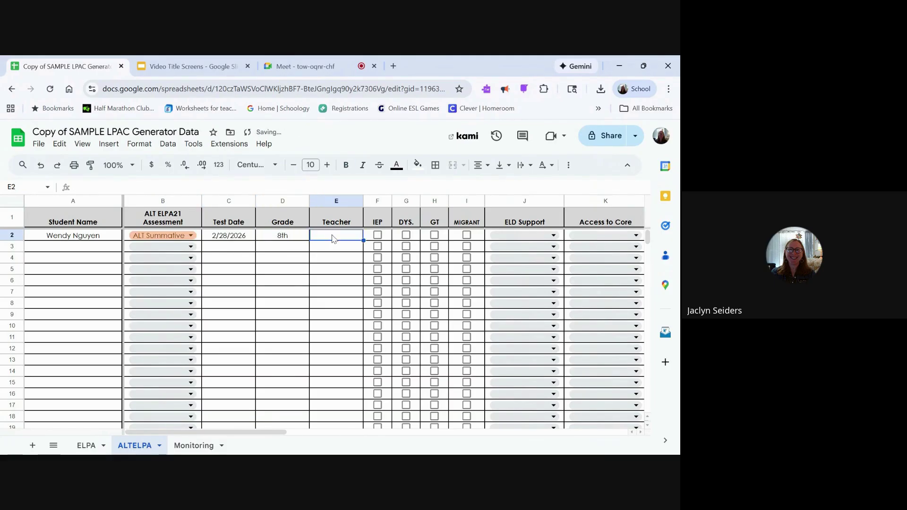
text(Sample Teacher)
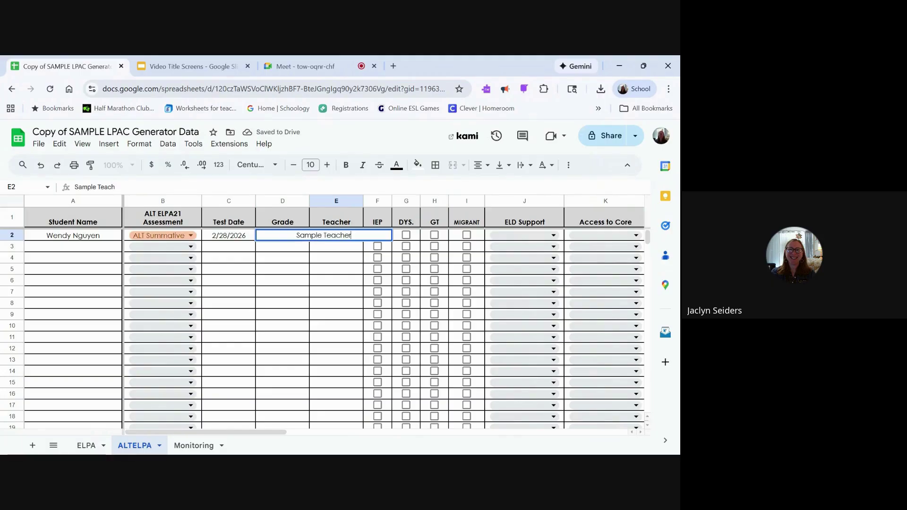
key(Return)
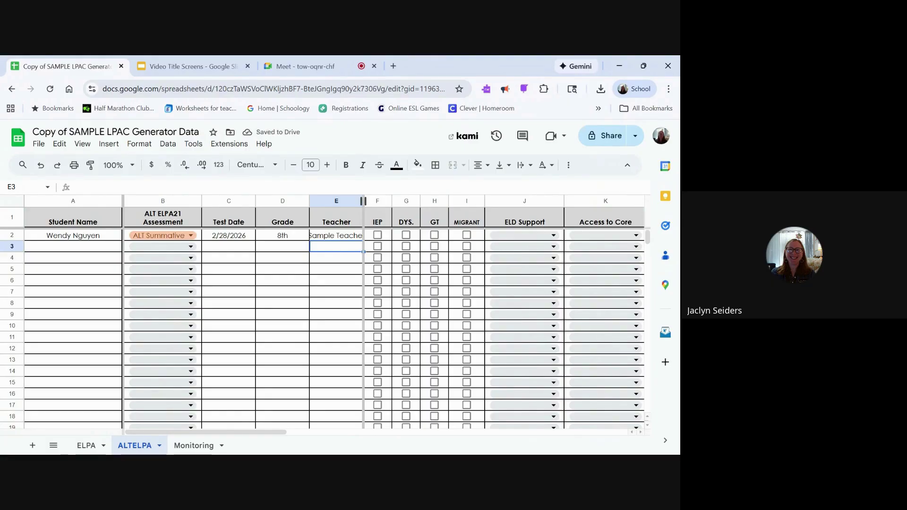
drag(364, 201, 369, 200)
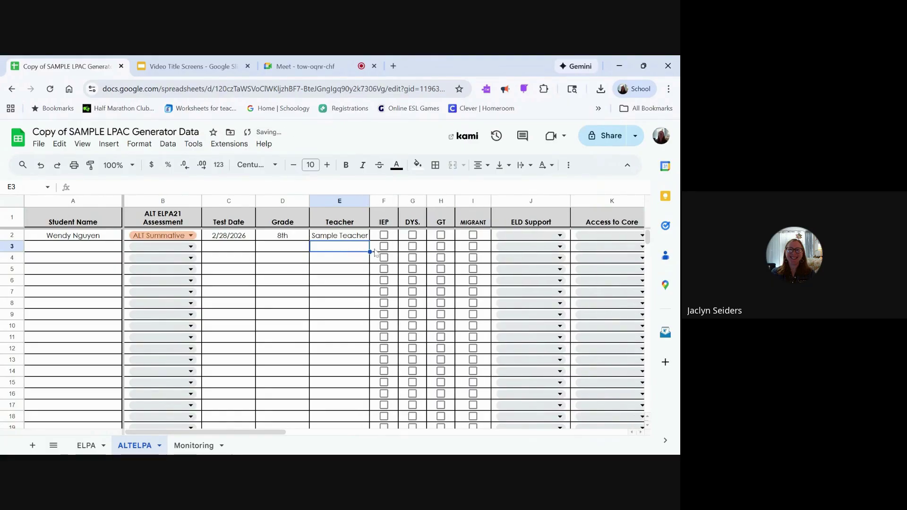
scroll(319, 270, right, 2)
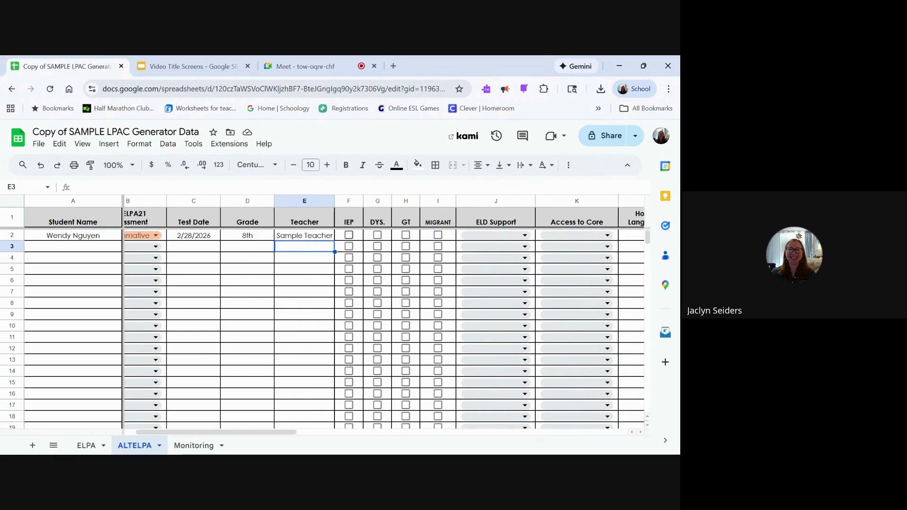
click(349, 235)
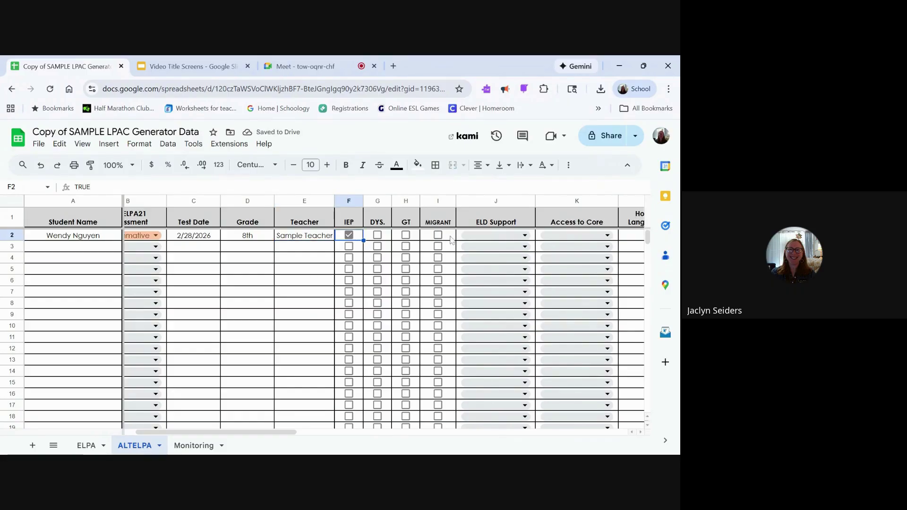
scroll(470, 244, right, 5)
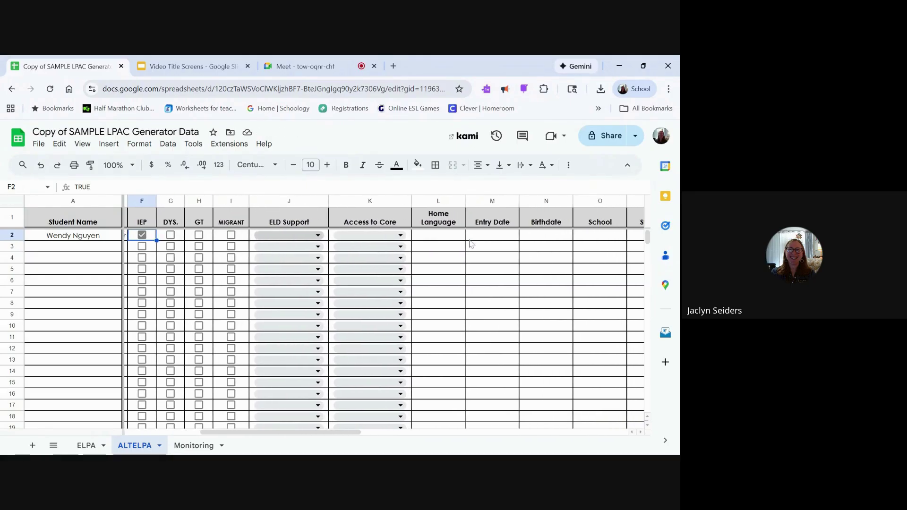
Step: Set ELD Support to Embedded SC and Access to Core to Sheltered Instruction
click(302, 235)
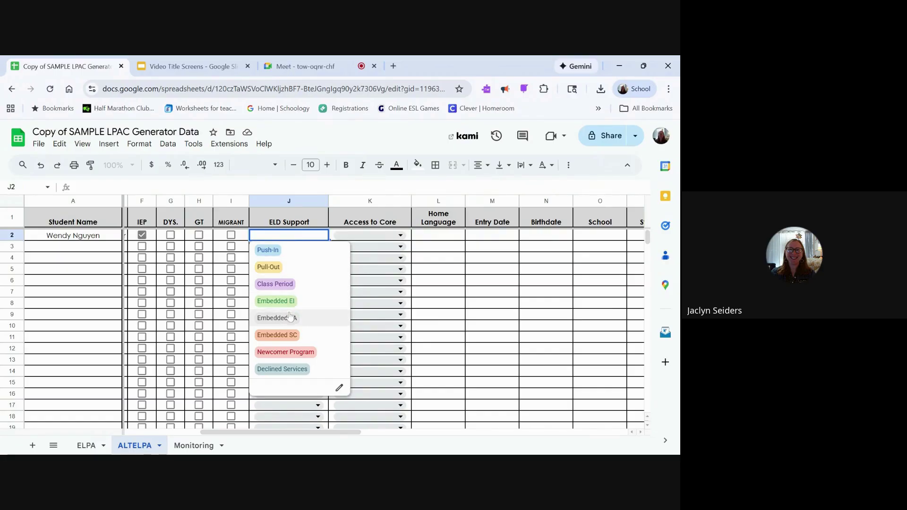
click(285, 335)
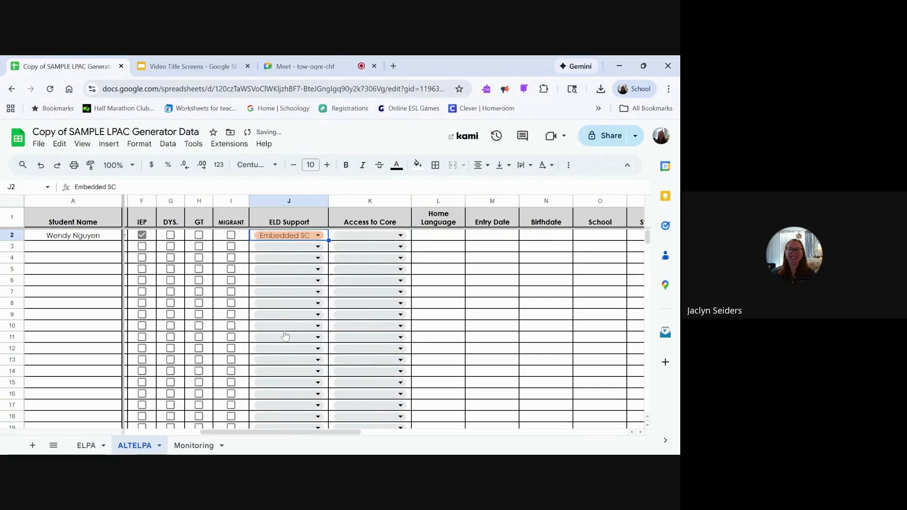
click(371, 236)
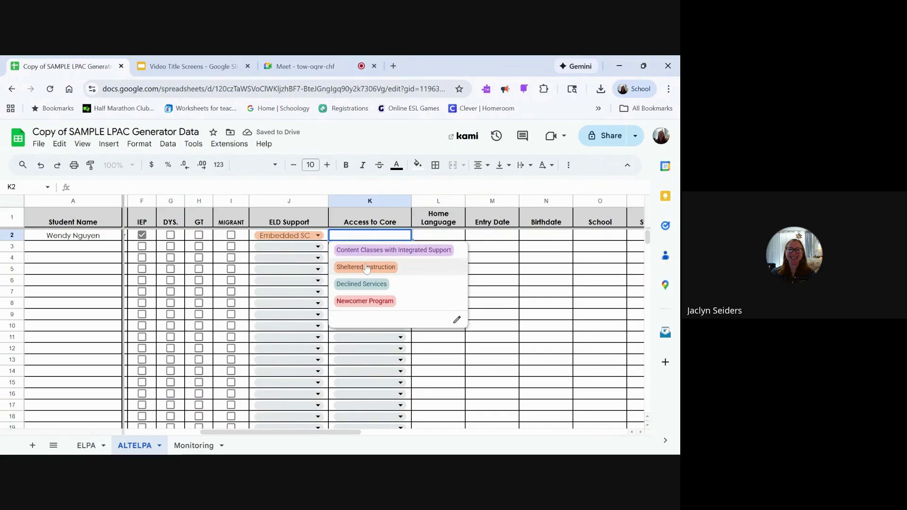
click(366, 267)
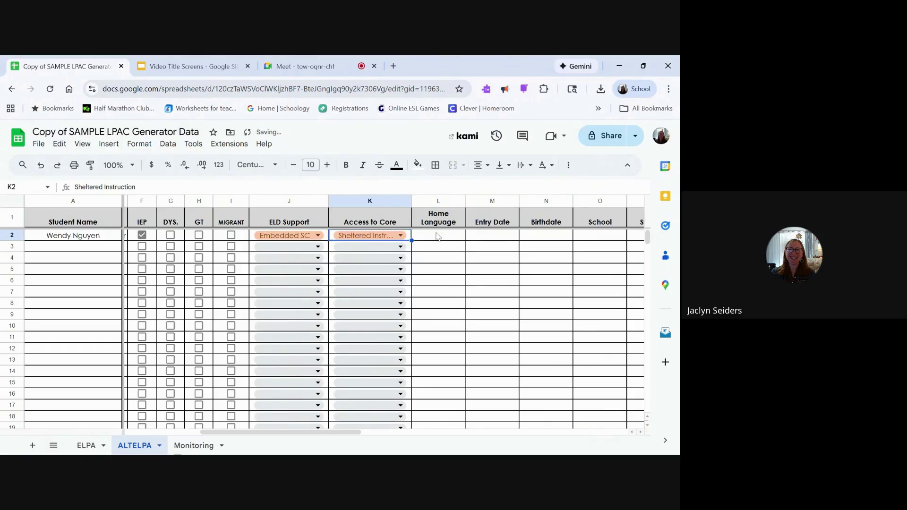
click(439, 235)
text(Vietn)
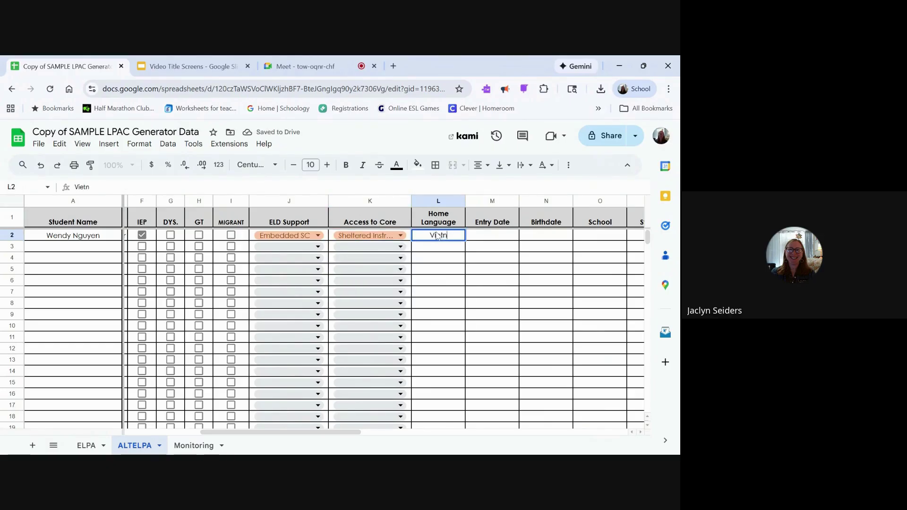
text(amese)
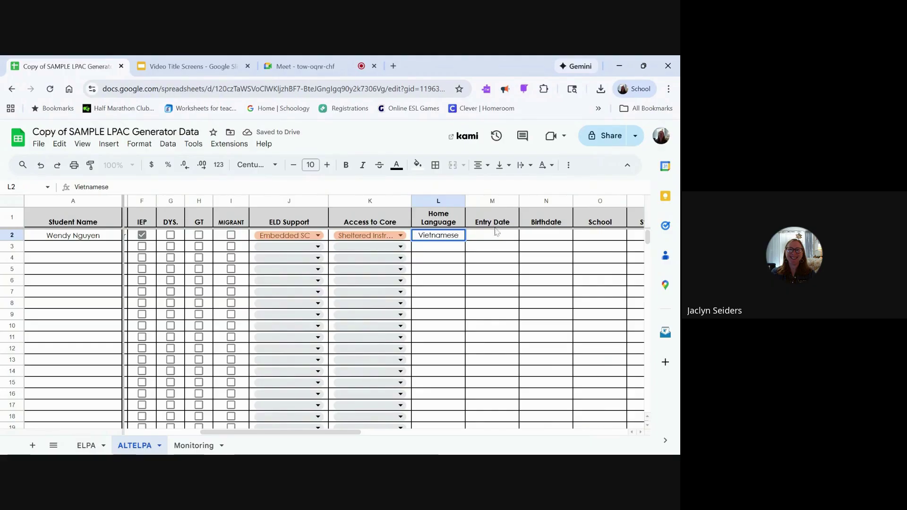
click(498, 242)
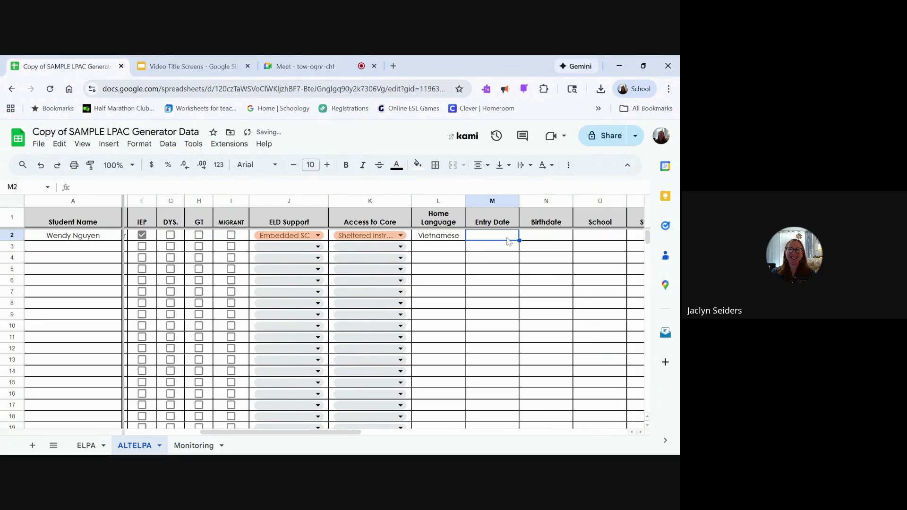
text(9)
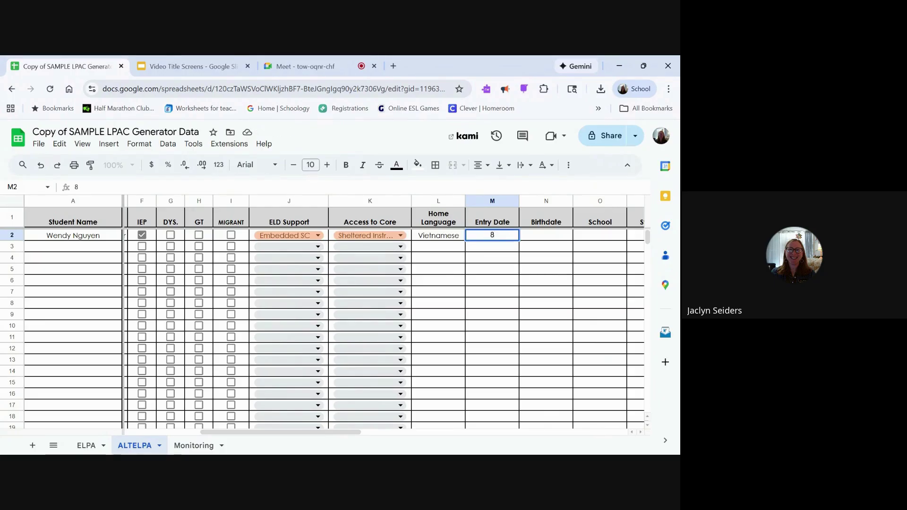
text(/15/2017)
click(534, 240)
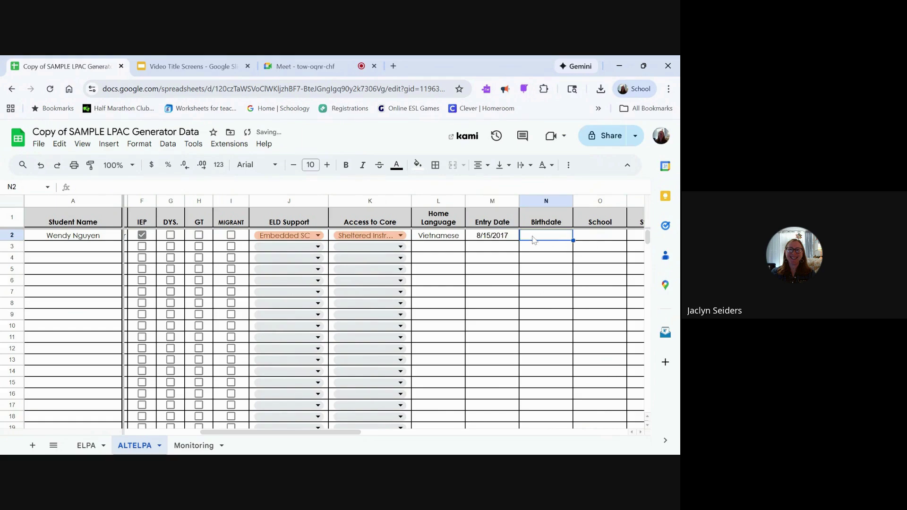
text(3/22/2)
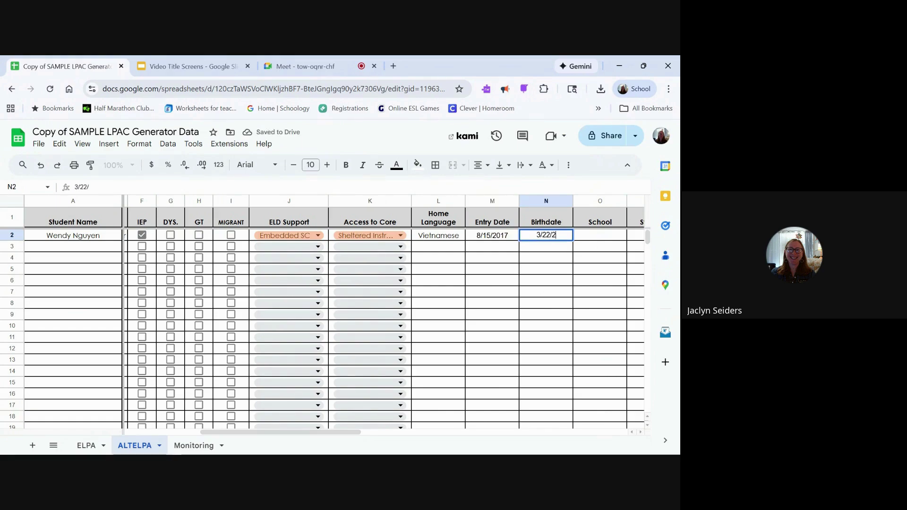
text(013)
click(534, 273)
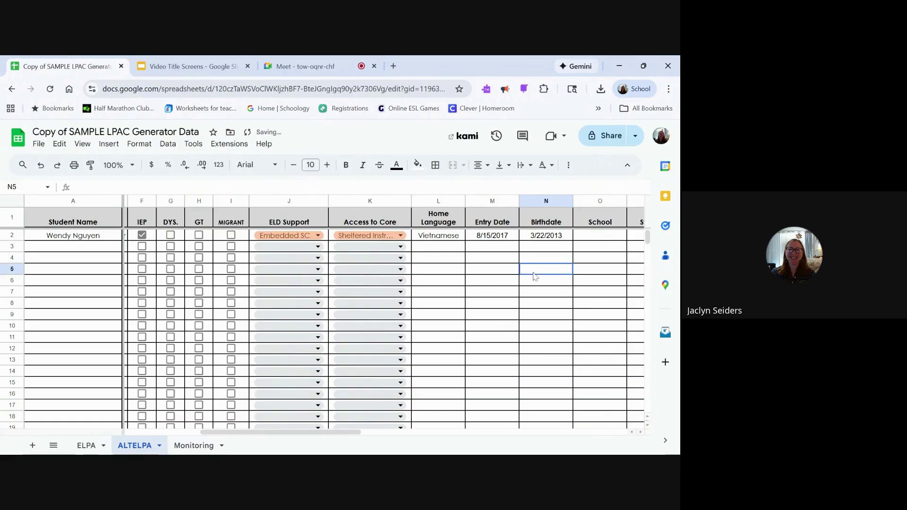
Step: Enter school Sample Jr High and a placeholder State ID number
scroll(535, 276, right, 3)
scroll(534, 277, right, 1)
click(477, 236)
text(Sam)
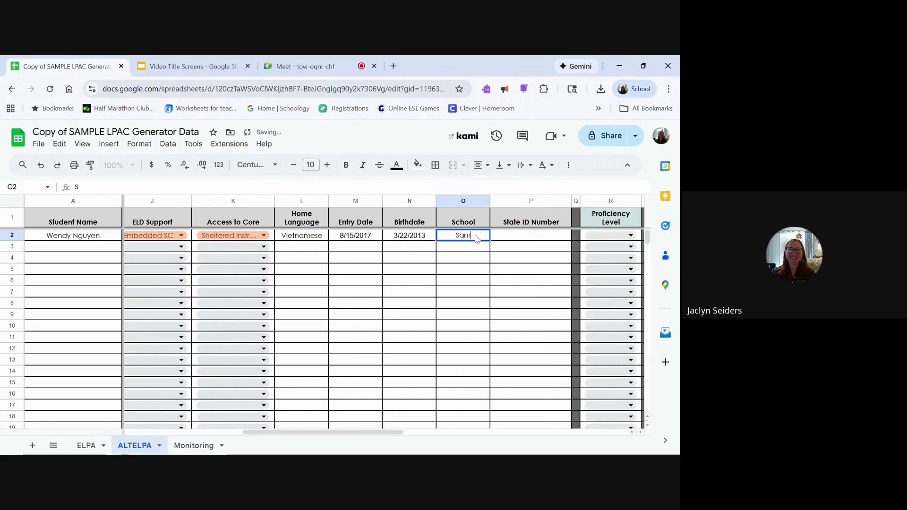
text(ple Jr H)
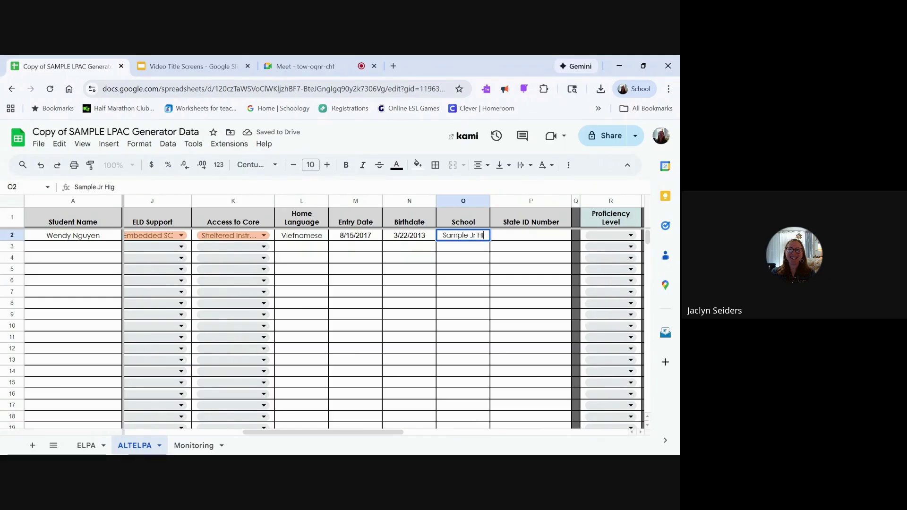
text(igh)
key(Tab)
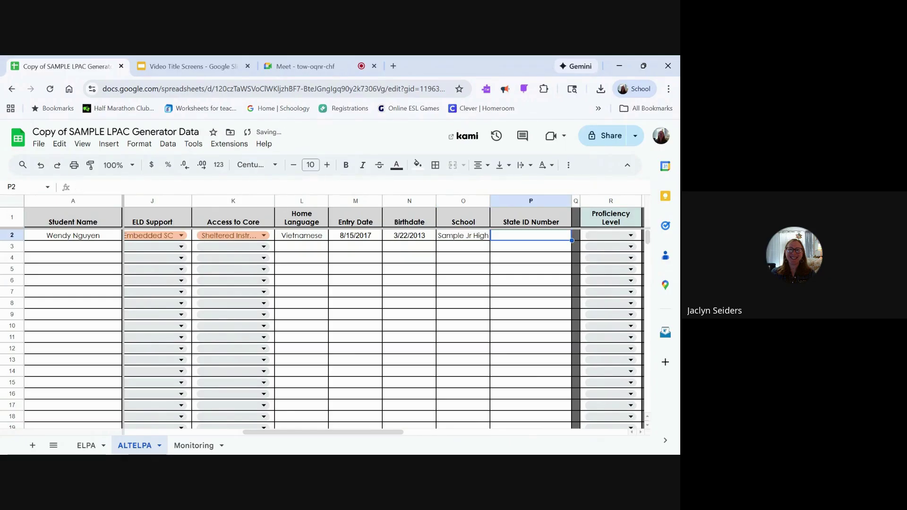
text(2222222222)
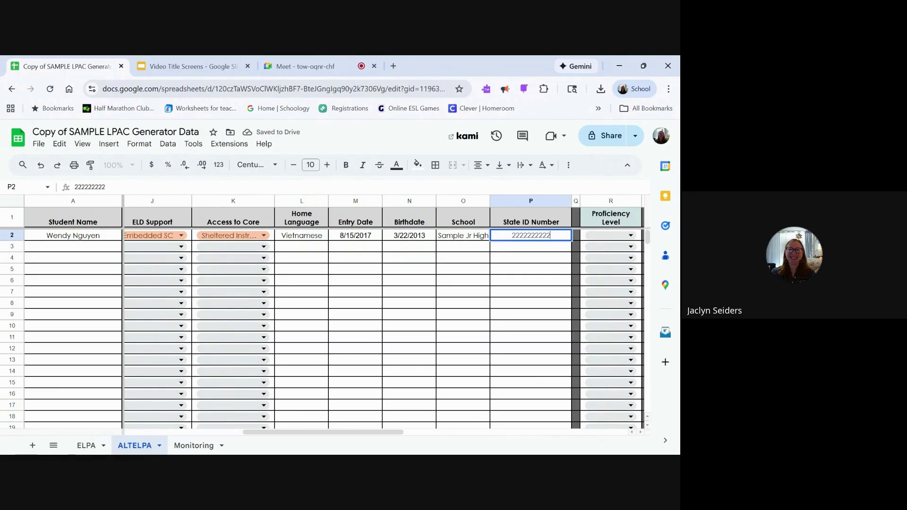
text(22)
click(472, 261)
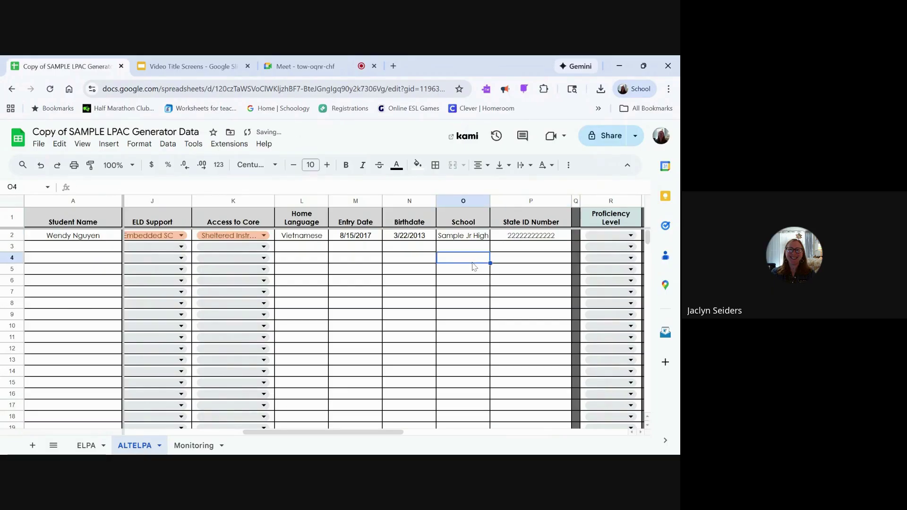
scroll(472, 263, right, 4)
scroll(474, 266, right, 5)
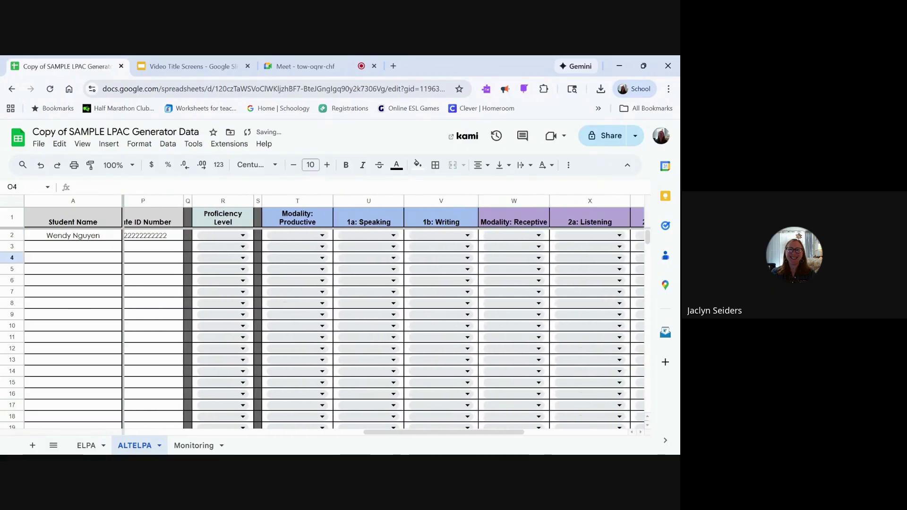
Step: Set proficiency to Progressing and rate Productive, Speaking and Writing as Beginning
scroll(364, 325, left, 1)
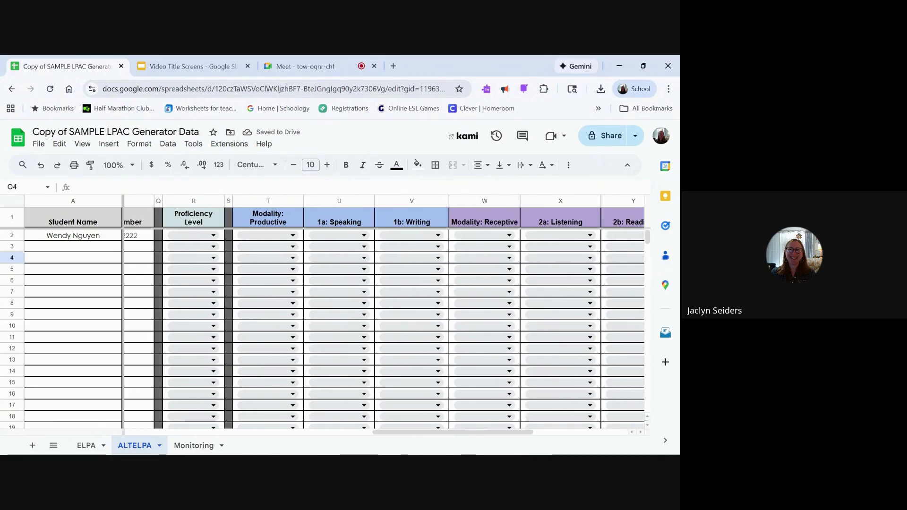
click(207, 236)
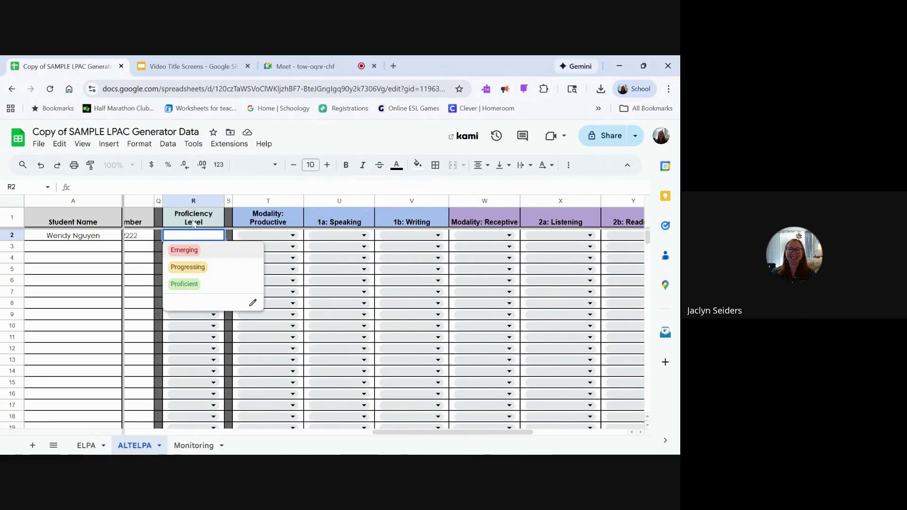
click(199, 267)
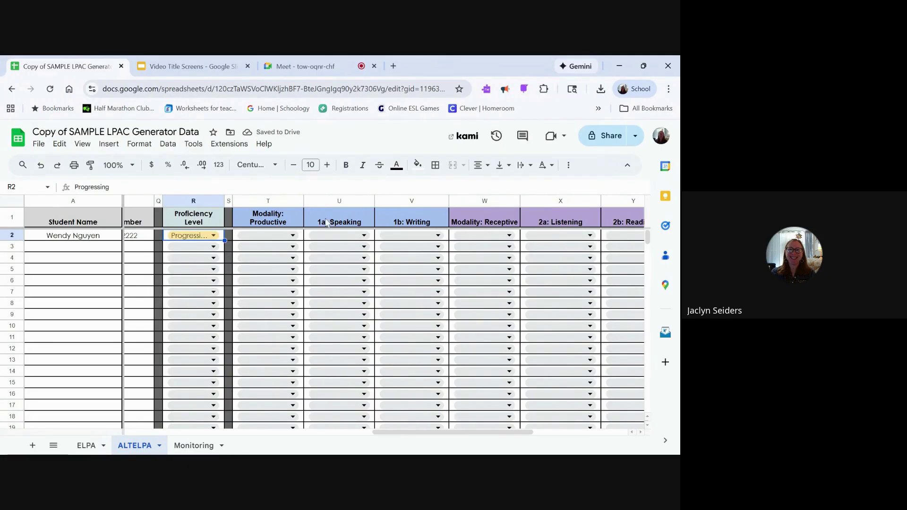
scroll(400, 223, right, 3)
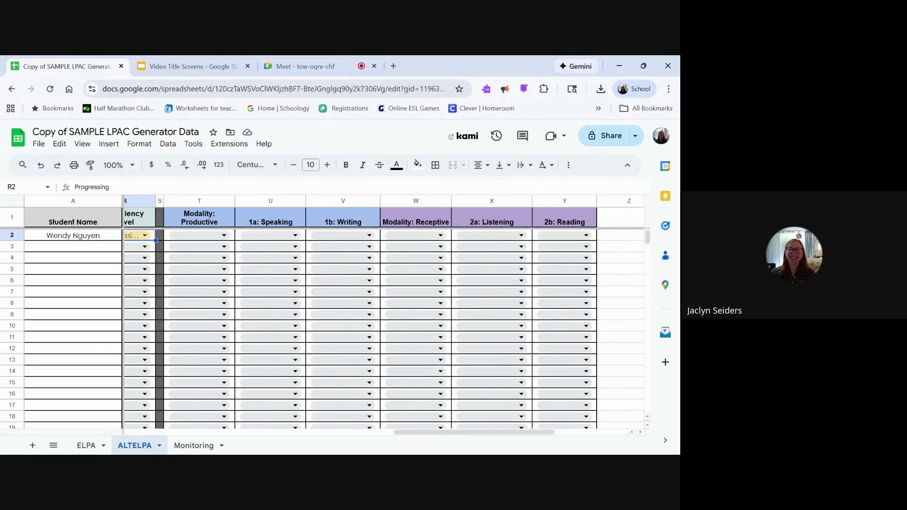
scroll(365, 314, left, 2)
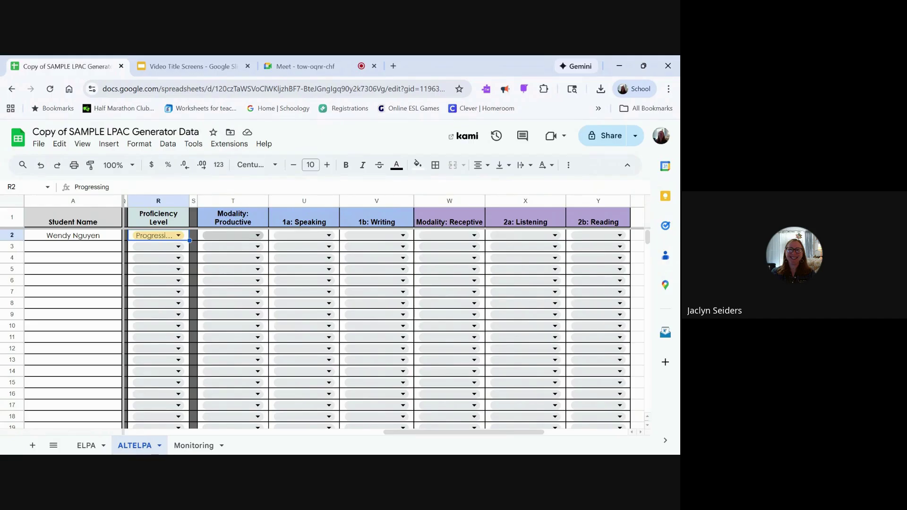
click(233, 235)
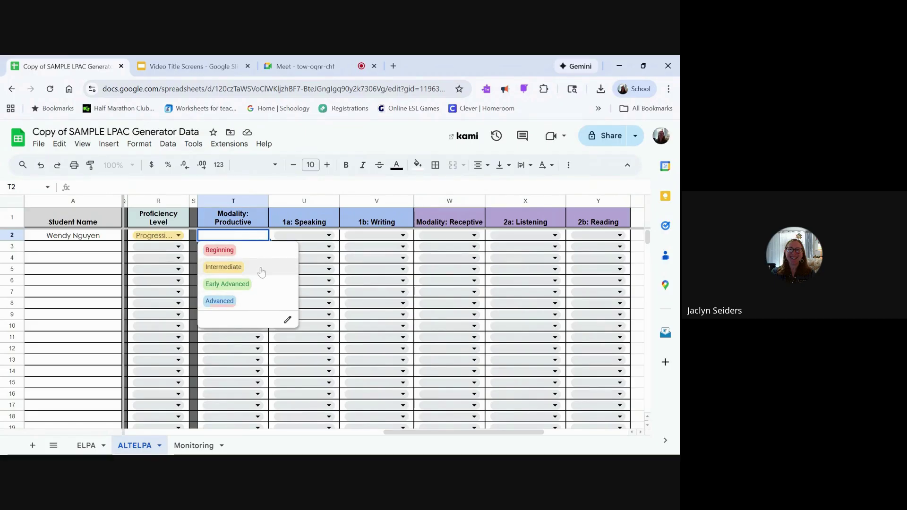
click(236, 256)
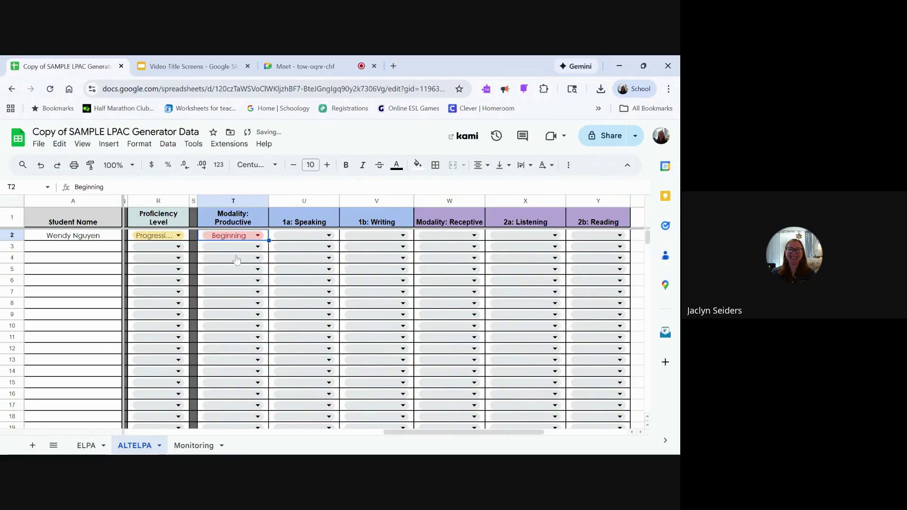
click(284, 238)
click(288, 251)
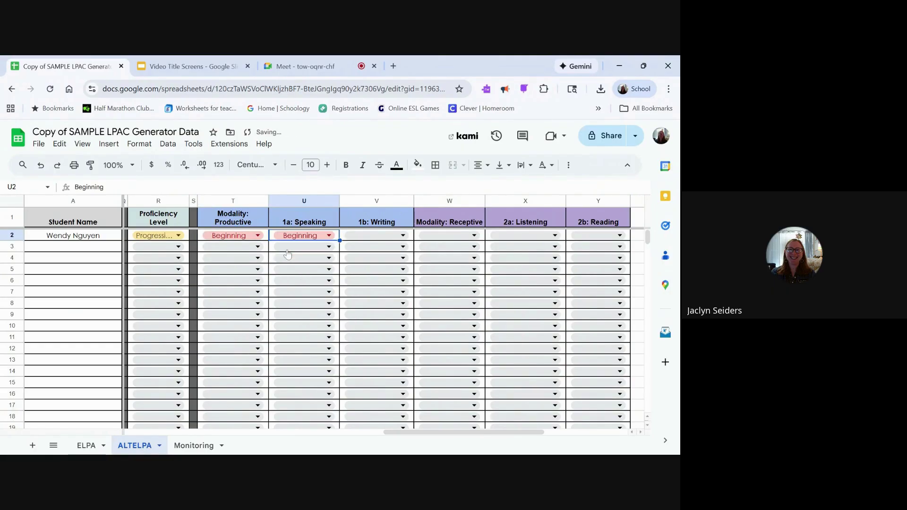
click(366, 237)
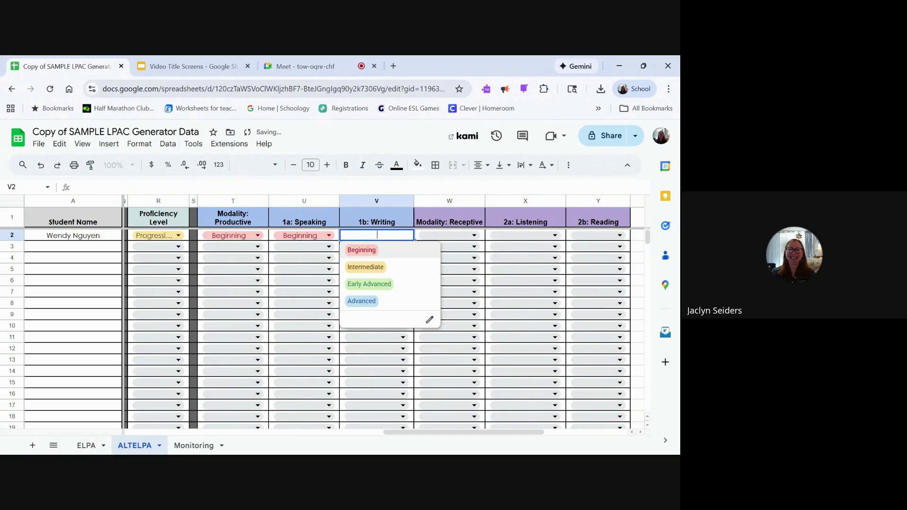
click(365, 253)
Step: Rate Receptive and Listening as Intermediate and Reading as Beginning
click(448, 237)
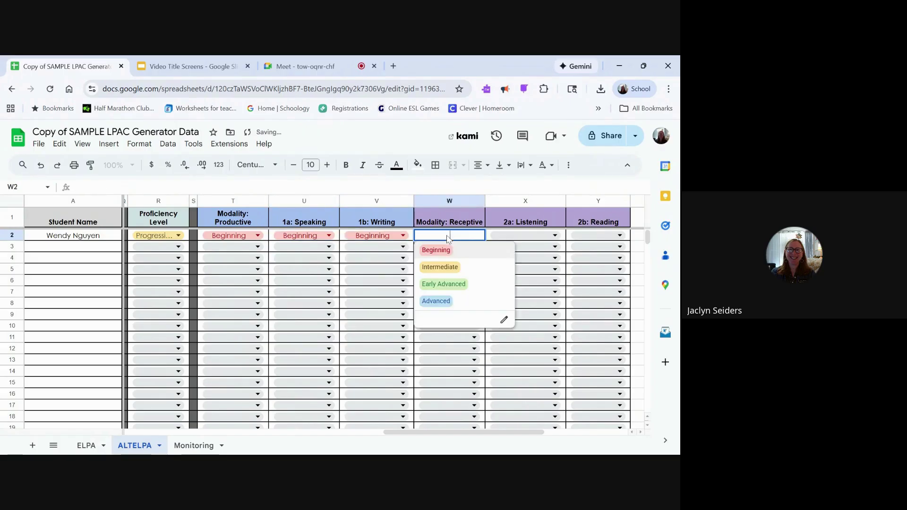
click(449, 268)
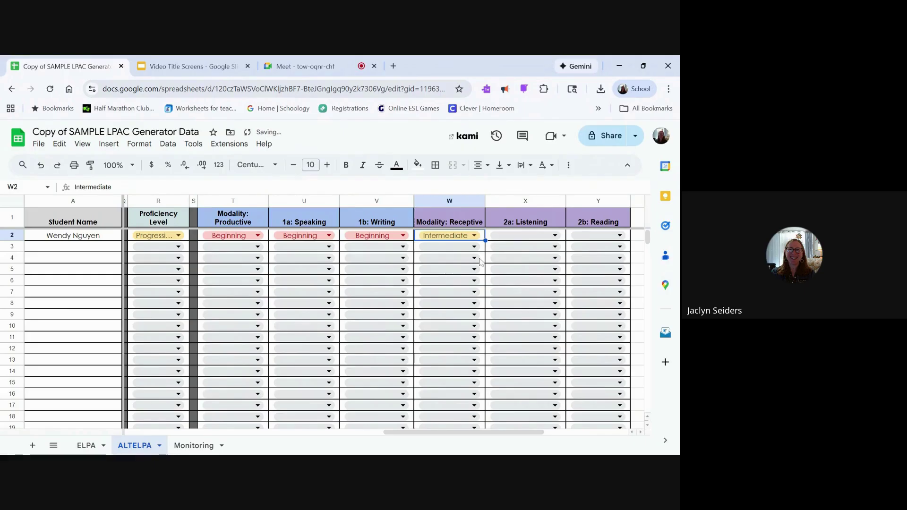
click(519, 238)
click(519, 266)
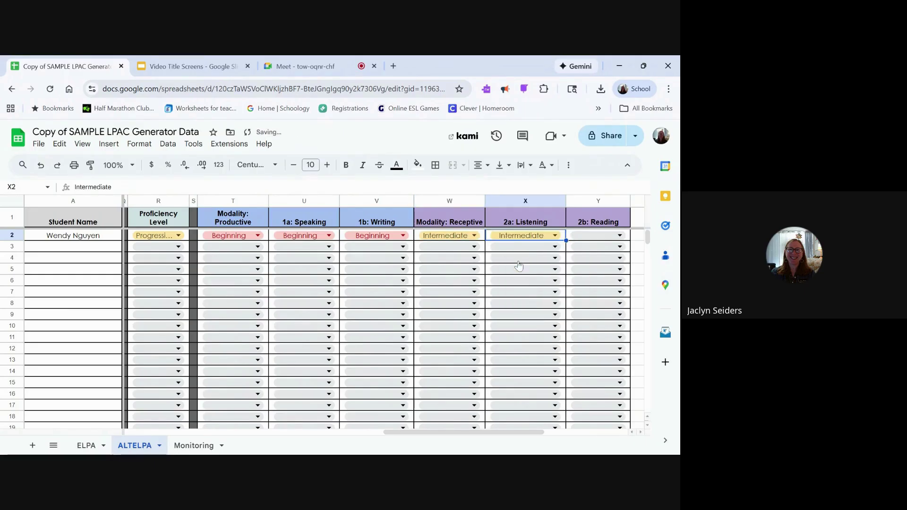
click(583, 237)
click(594, 250)
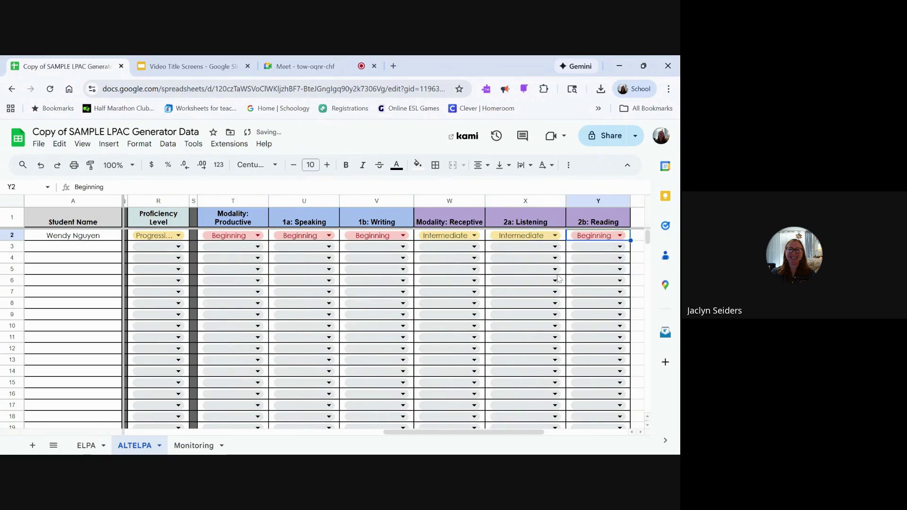
scroll(559, 279, left, 10)
scroll(381, 311, left, 5)
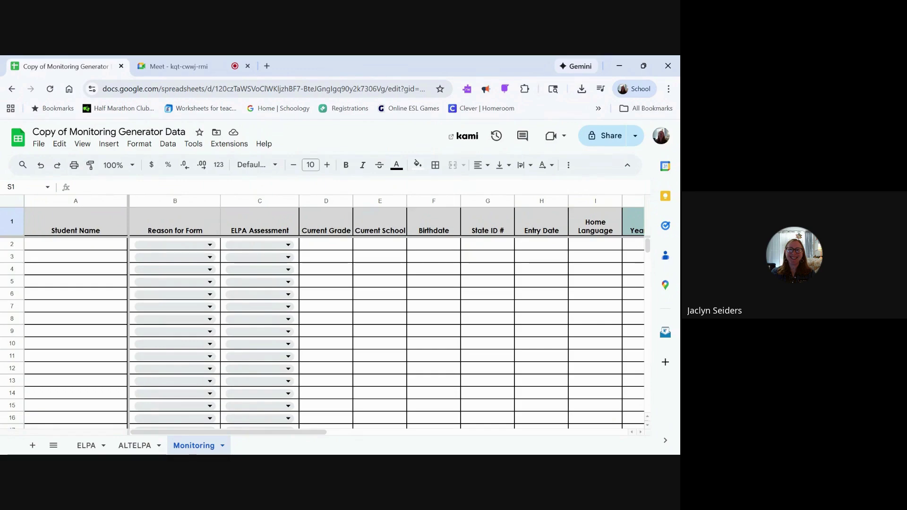
Step: Enter a sample student name, reason Monitoring a Former English Learner, and ELPA21 Summative
click(95, 246)
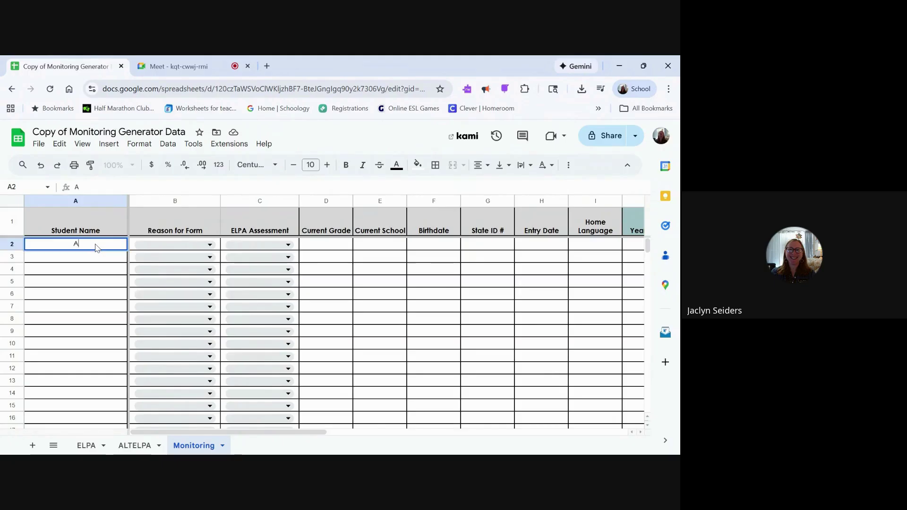
click(168, 245)
key(Return)
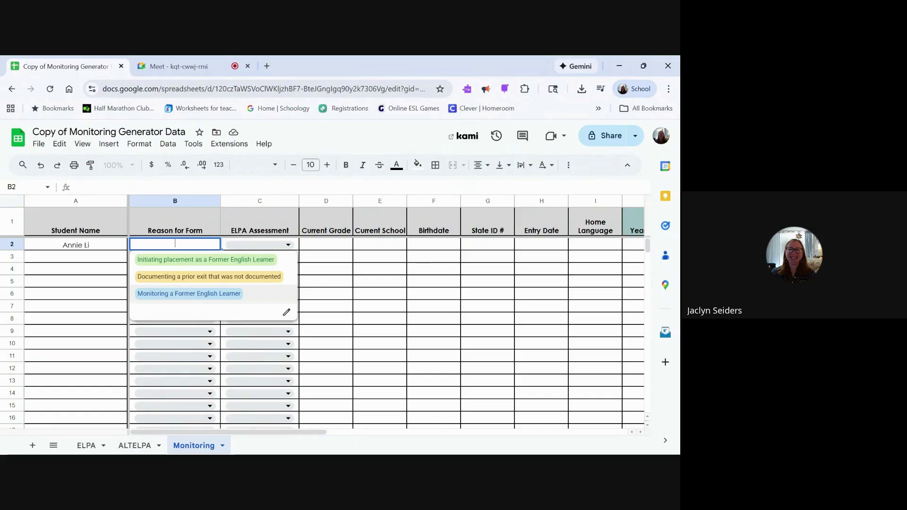
click(226, 295)
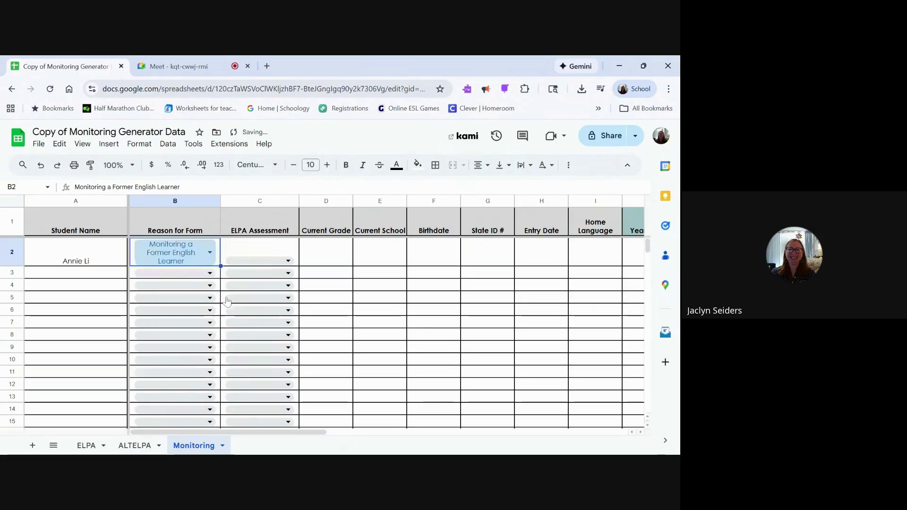
click(259, 263)
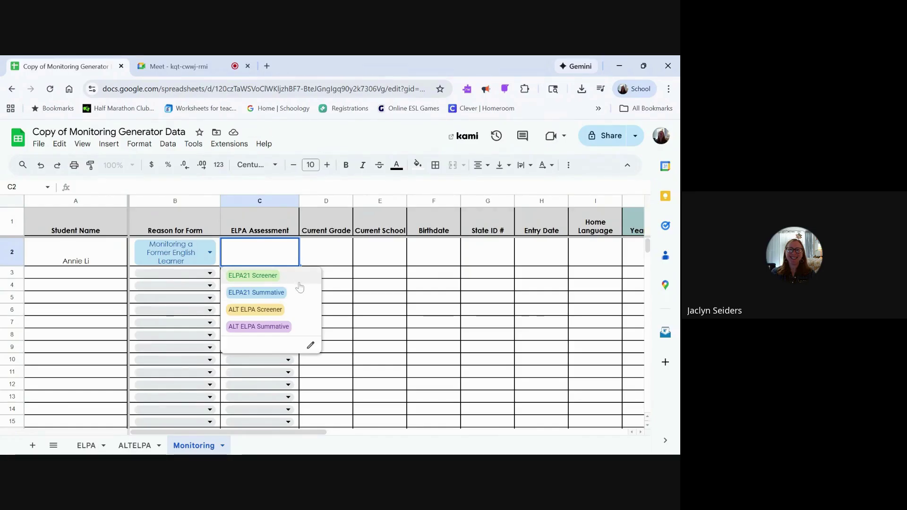
click(274, 298)
Step: Enter grade 9, Local High School, birthdate 8/27/2010 and a placeholder State ID
click(324, 262)
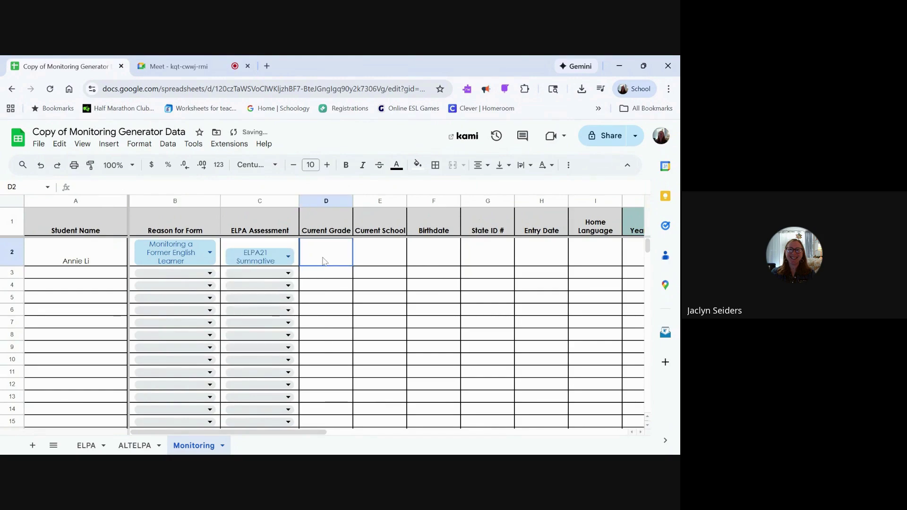
text(9)
click(392, 261)
text(L)
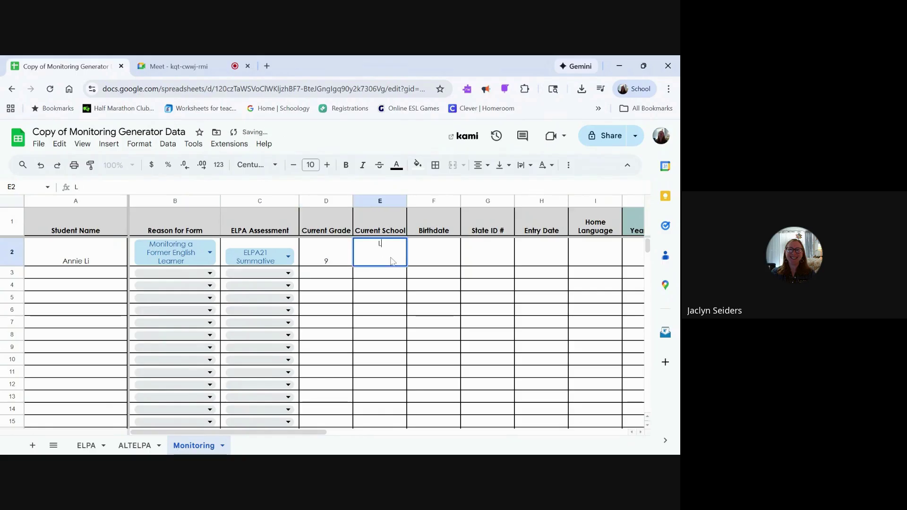
text(ocal High Scho)
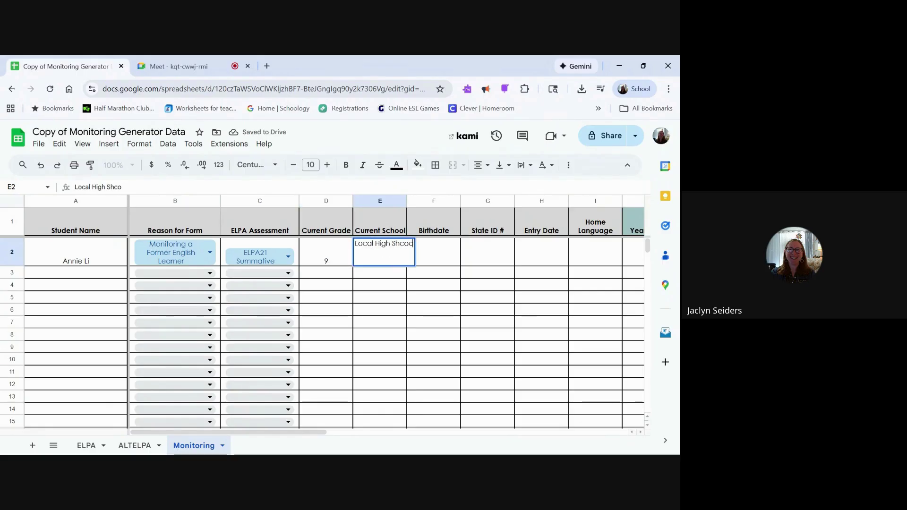
key(BackSpace)
text(ool)
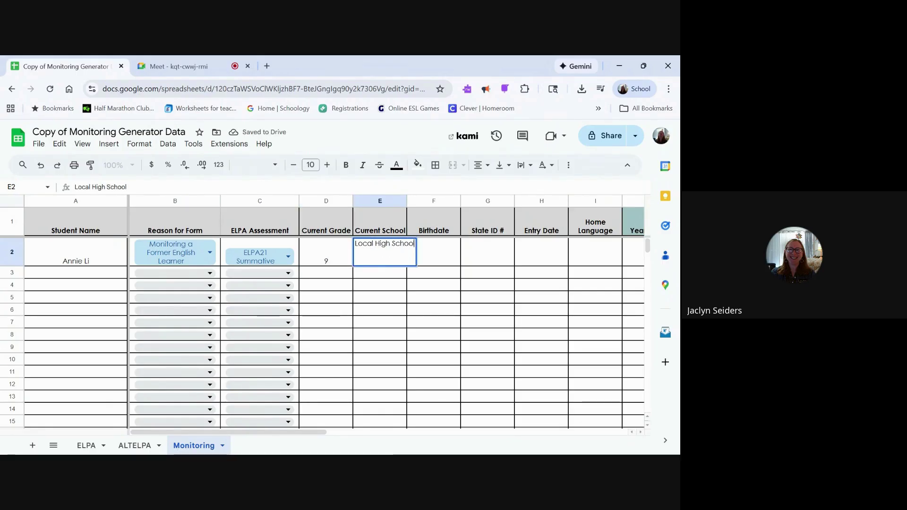
click(440, 255)
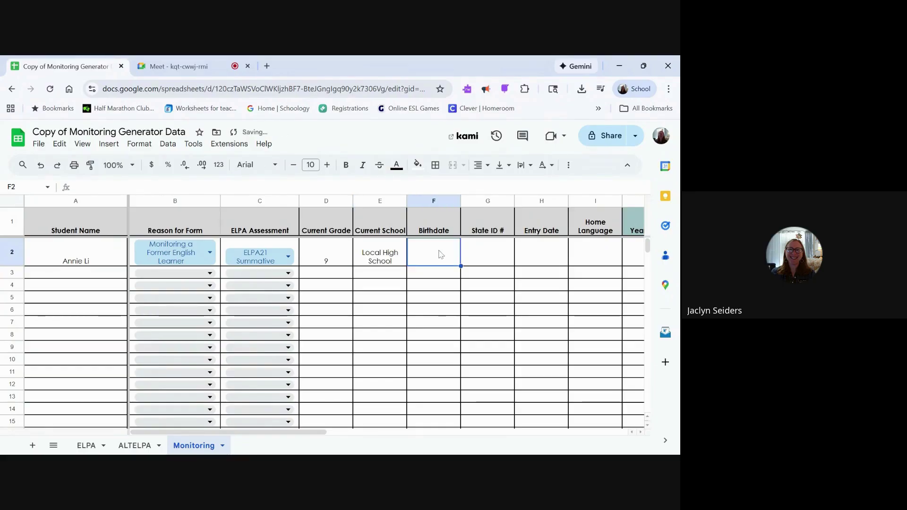
text(8/27/2)
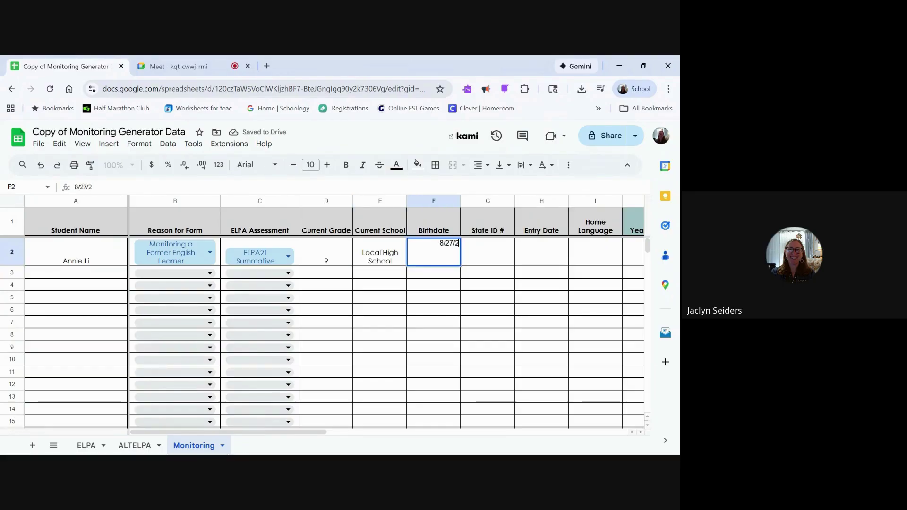
text(010)
click(468, 251)
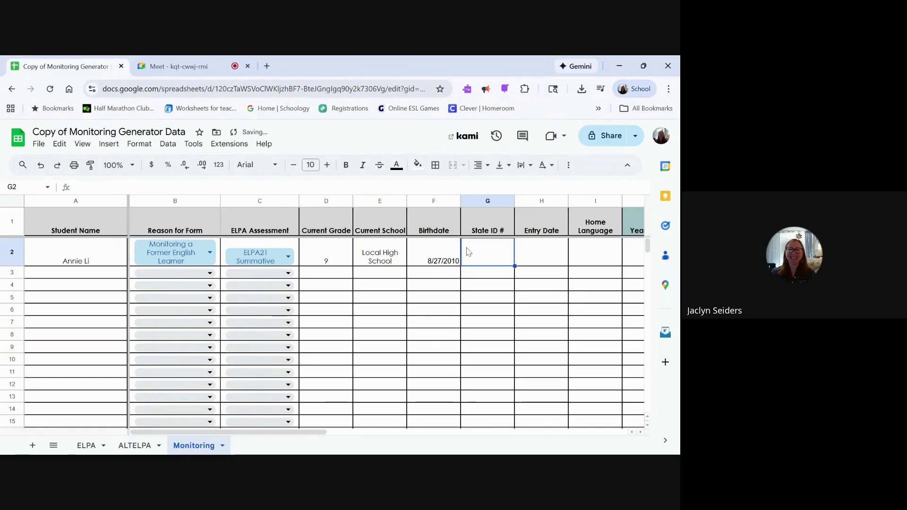
text(999)
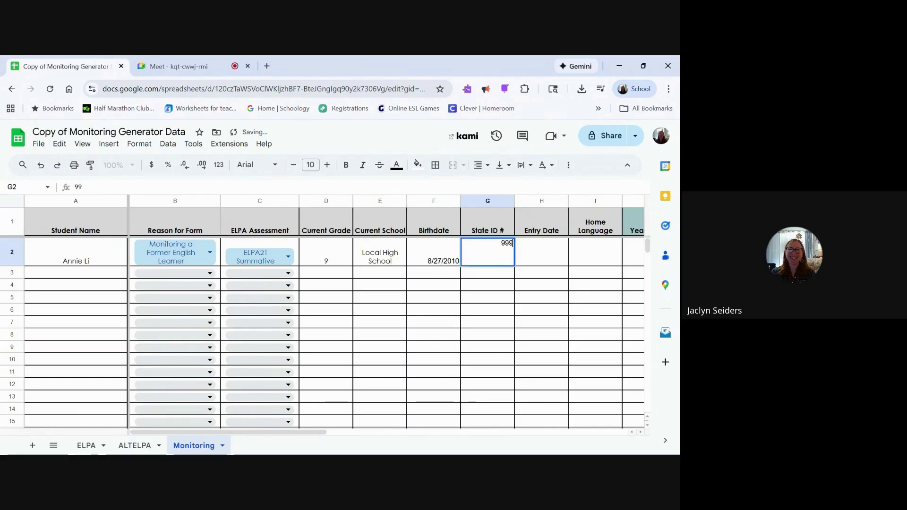
text(999999)
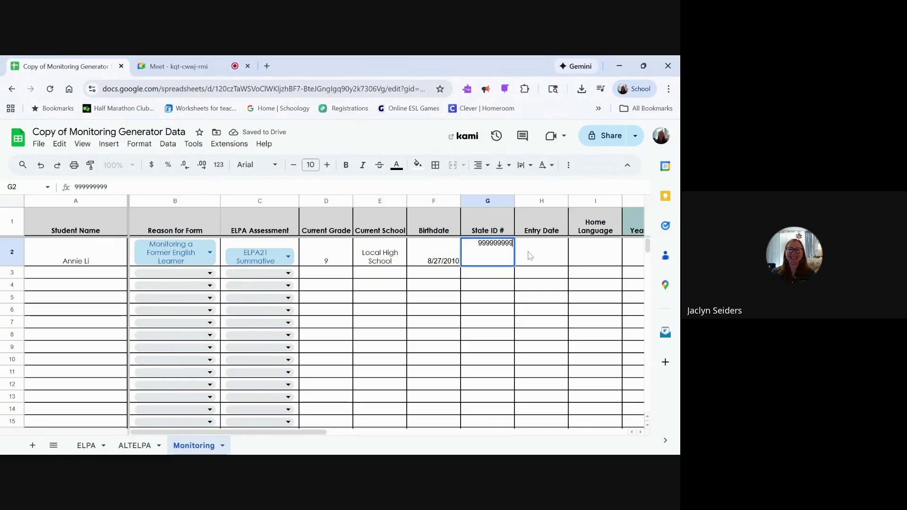
click(531, 256)
scroll(510, 265, right, 3)
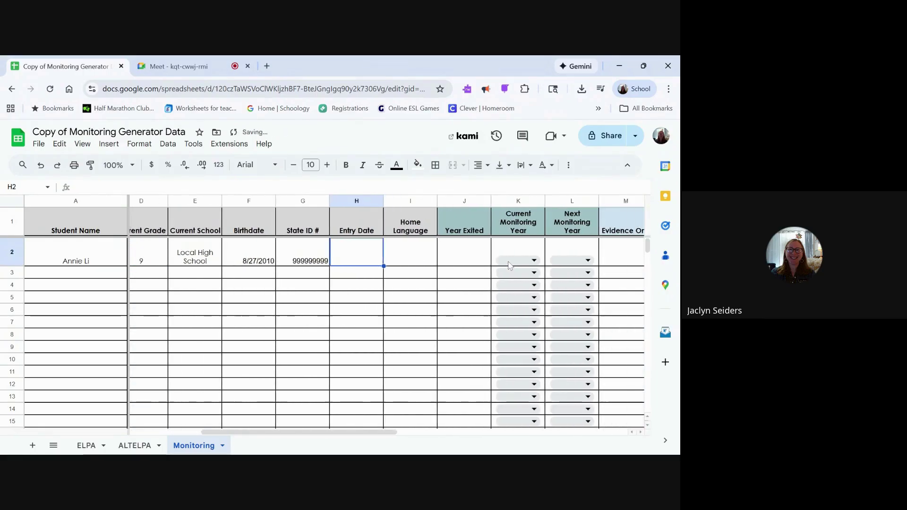
Step: Enter entry date 8/16/2025, home language Vietnamese and Year Exited 8/22/2024
scroll(510, 265, right, 2)
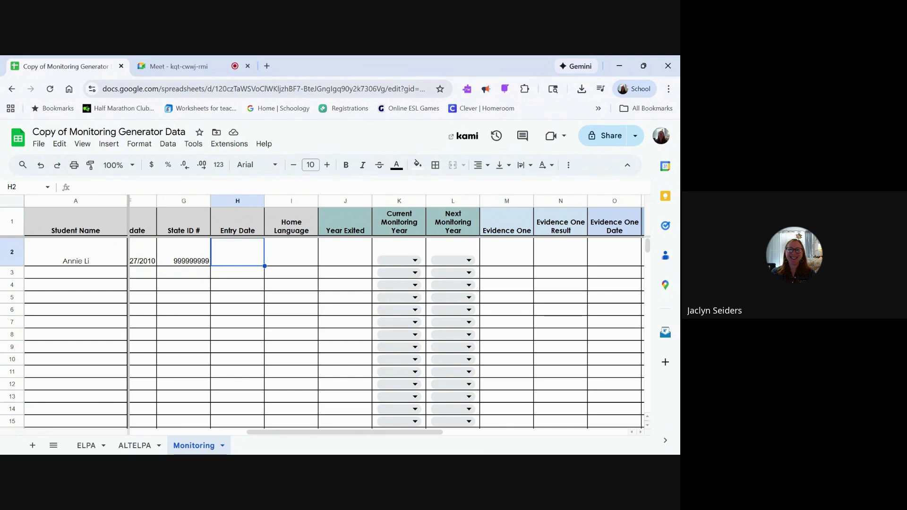
text(8/16)
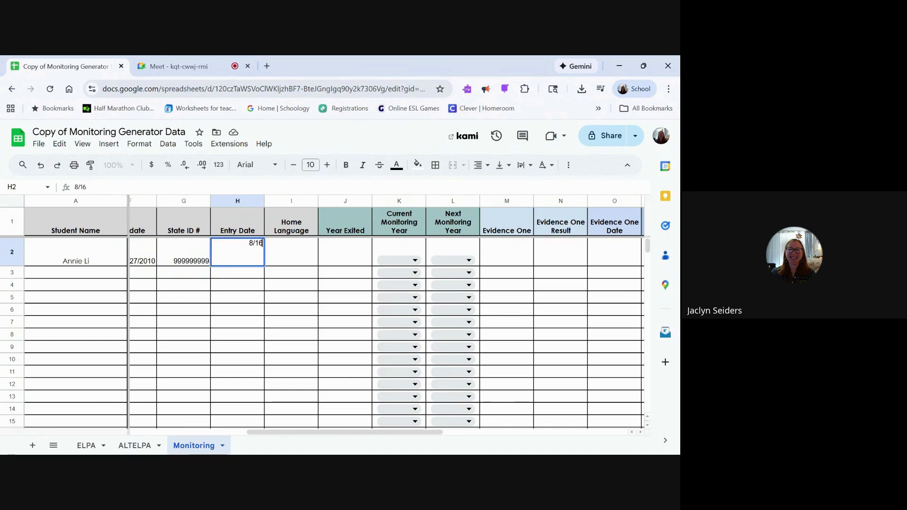
key(BackSpace)
text(5/202)
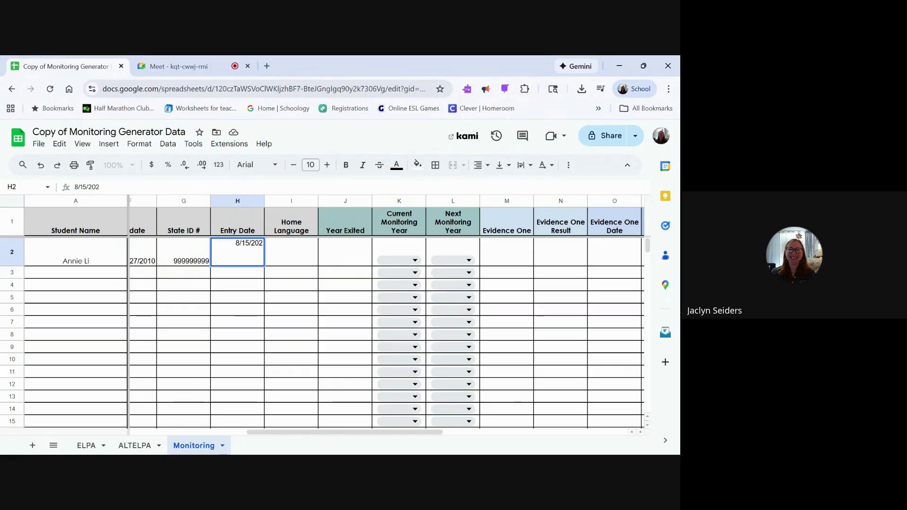
text(5)
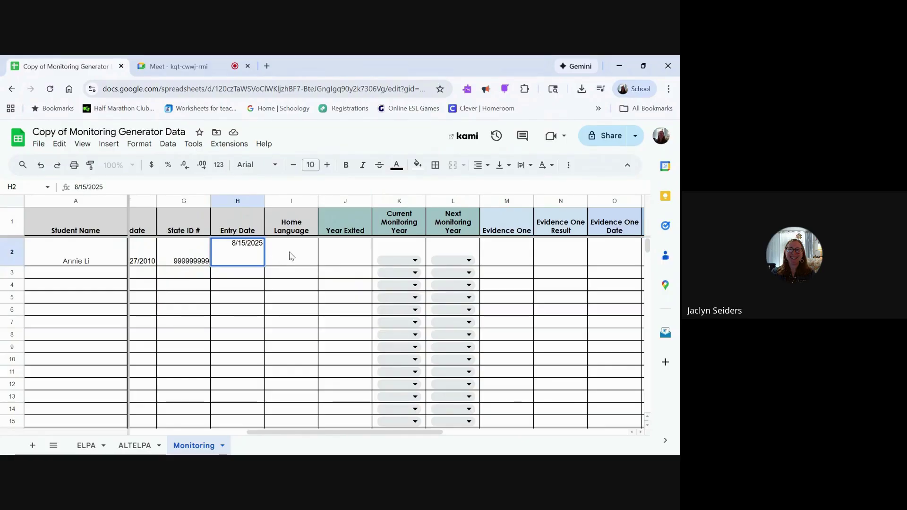
click(291, 255)
text(Vietn)
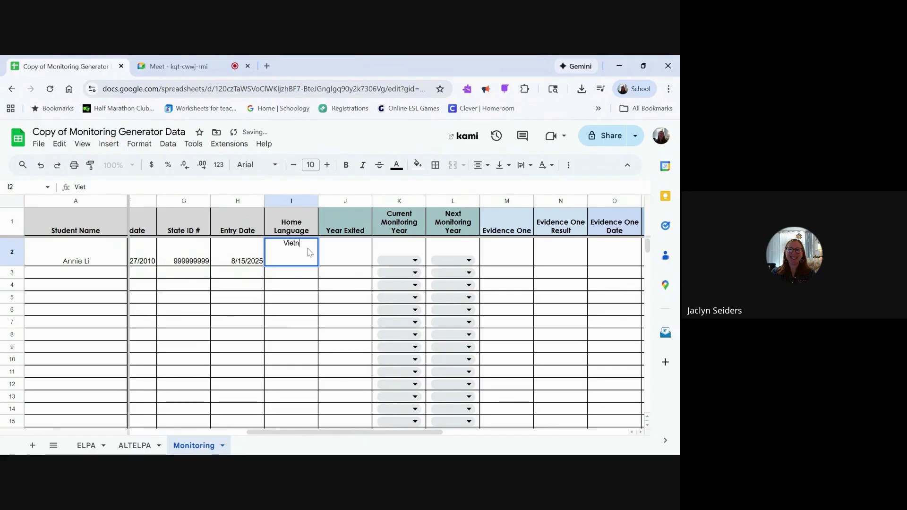
text(amese)
key(Tab)
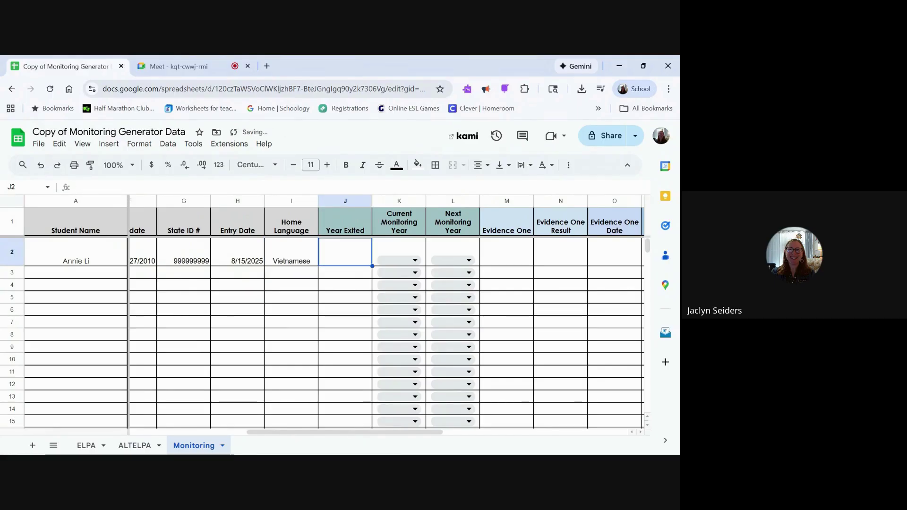
key(Return)
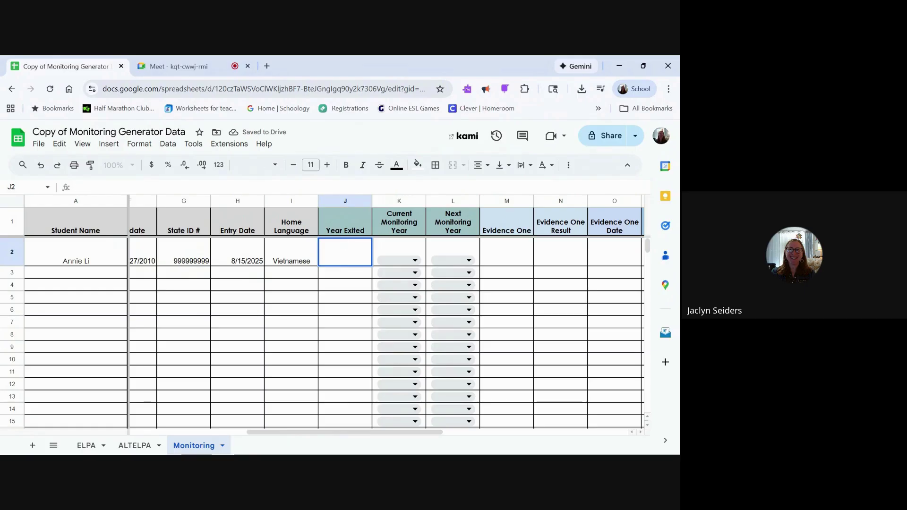
text(8/22/2024)
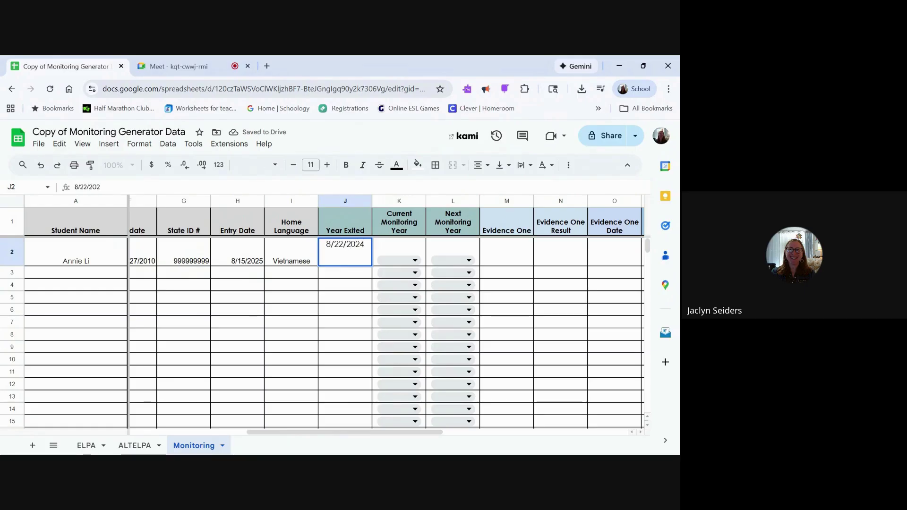
click(402, 261)
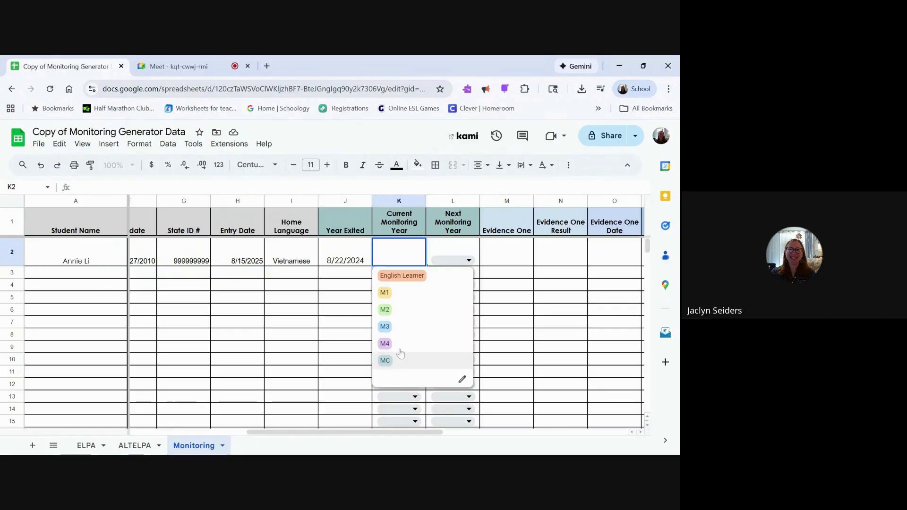
Step: Choose M2 as the Current Monitoring Year (K2) and M3 as the Next Monitoring Year (L2)
click(397, 312)
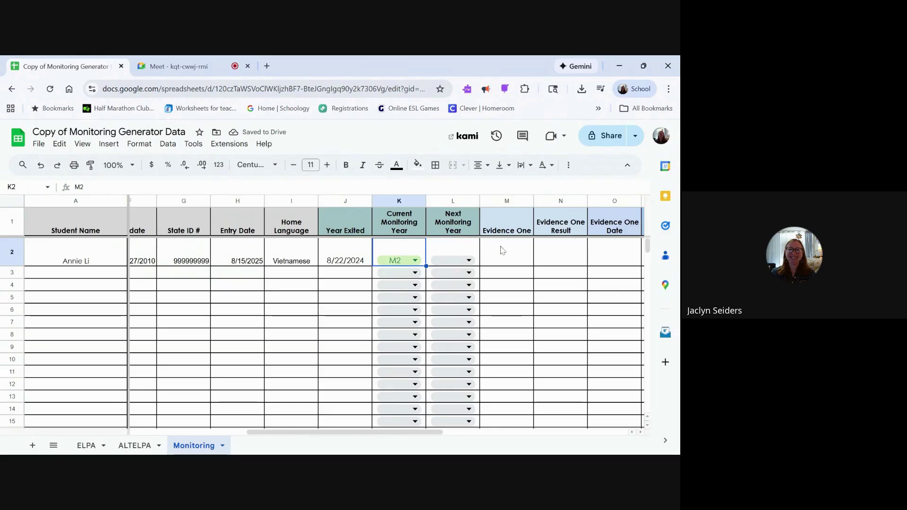
click(462, 229)
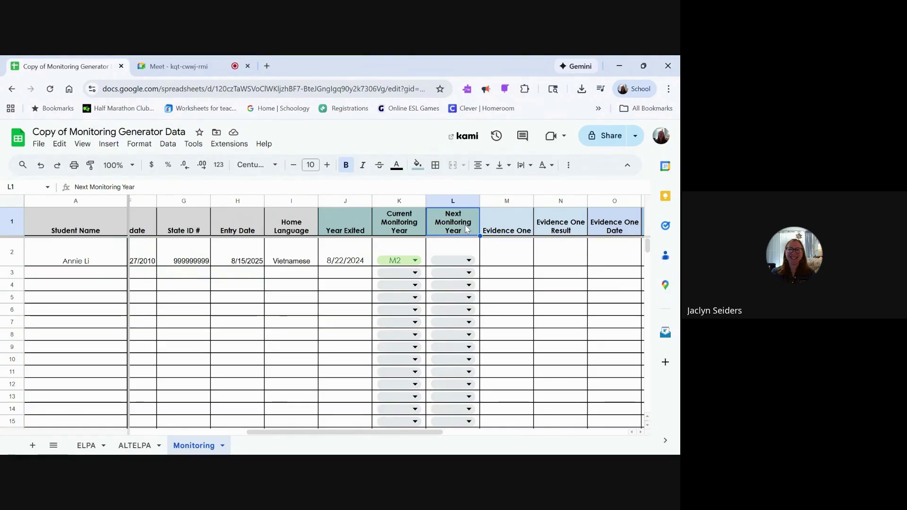
click(455, 263)
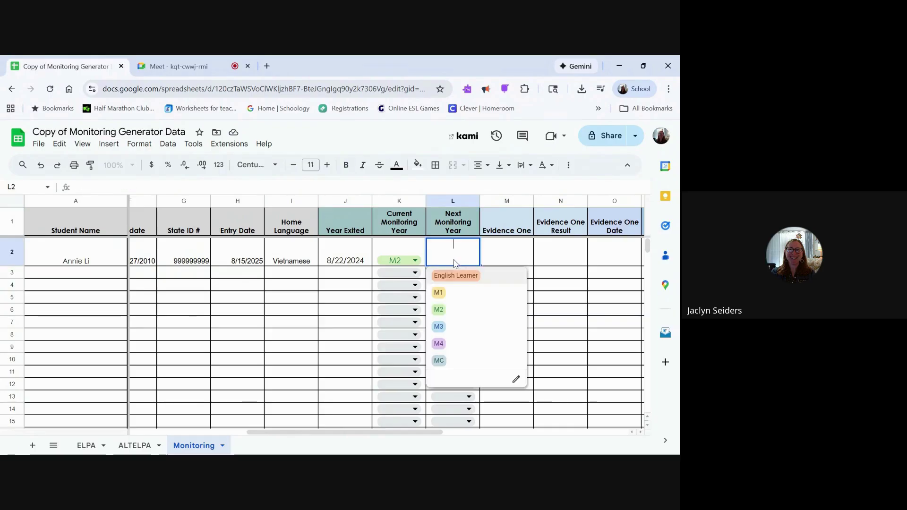
click(439, 327)
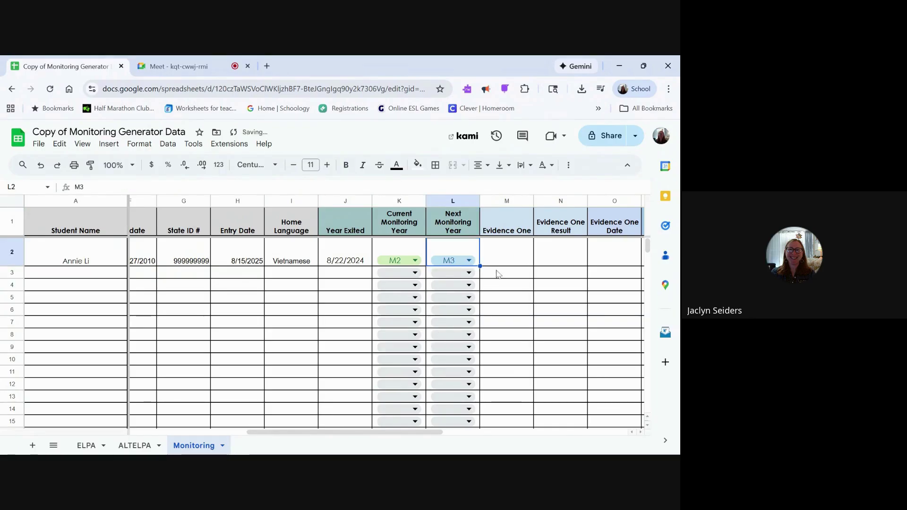
click(505, 255)
scroll(505, 255, right, 3)
scroll(505, 255, right, 2)
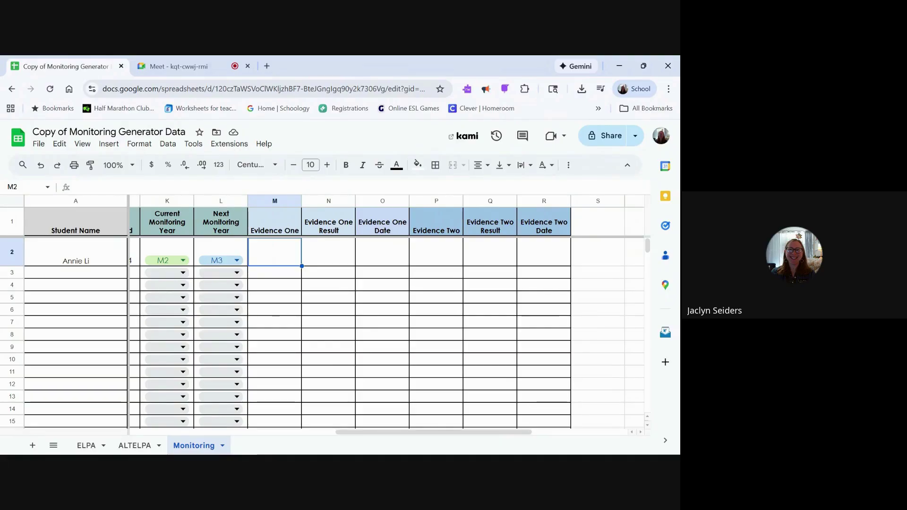
Step: Enter Evidence One as BOY DIBELS ORF, result 178 wpm, dated 8/15/2025
text(BOY DIBE)
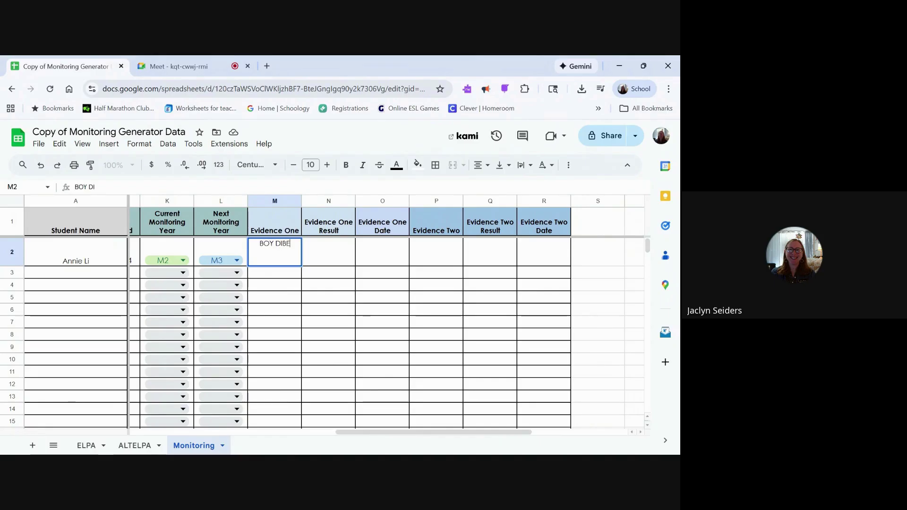
text(LS ORF)
key(Tab)
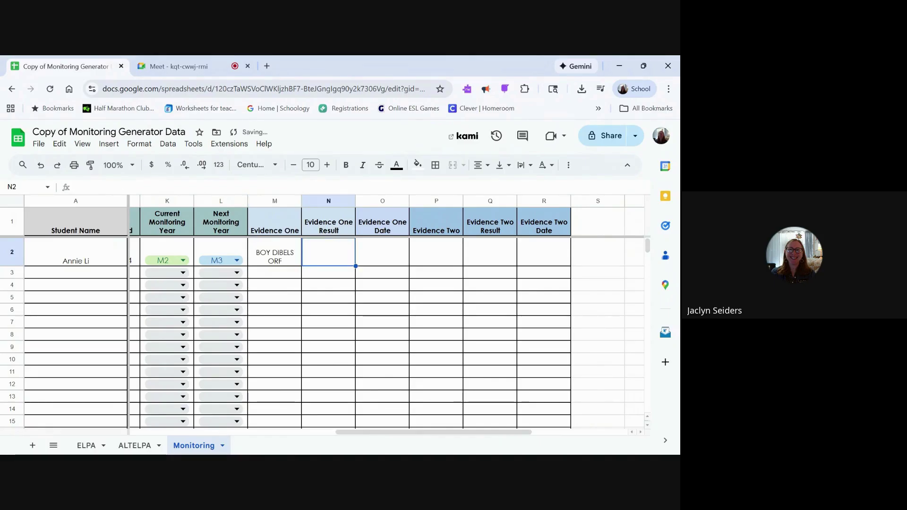
text(1)
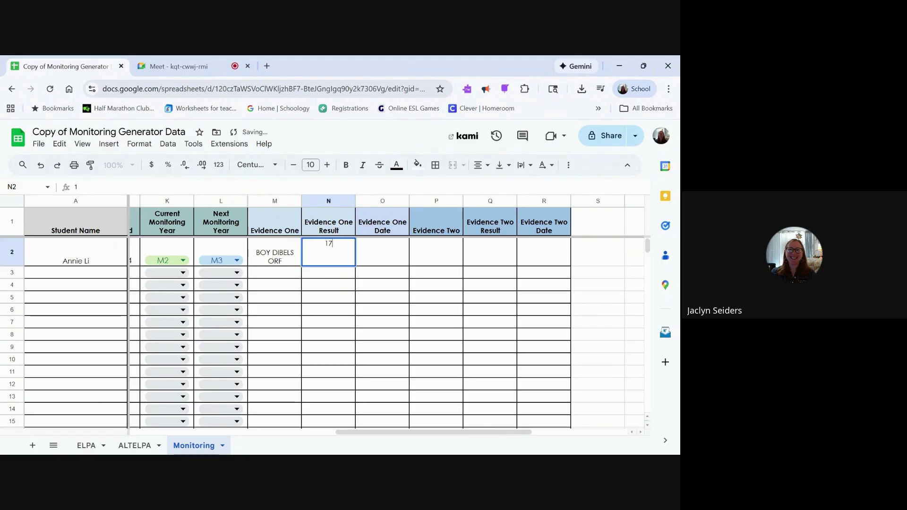
text(78 wpm)
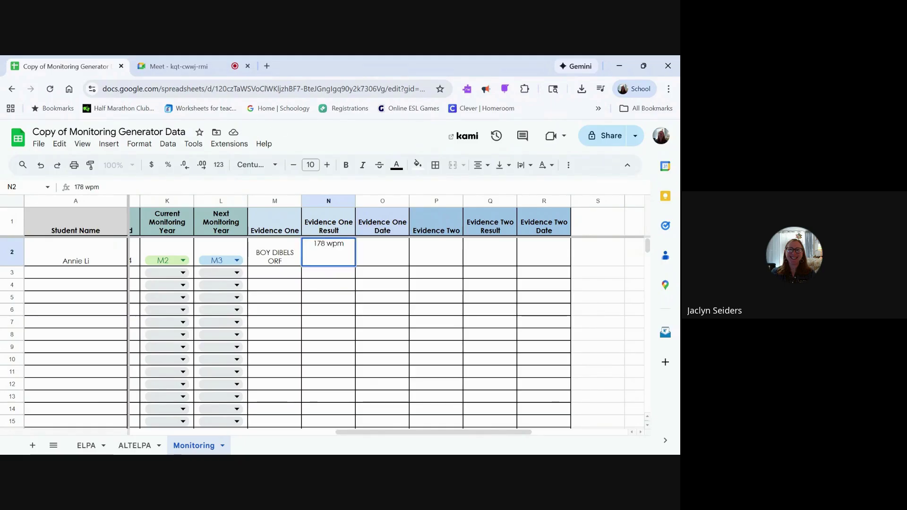
click(385, 254)
text(8)
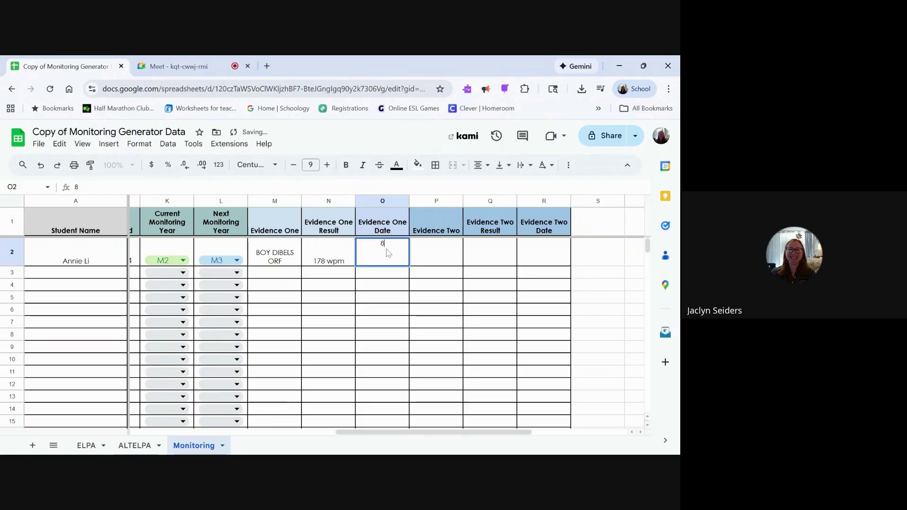
text(/15/2025)
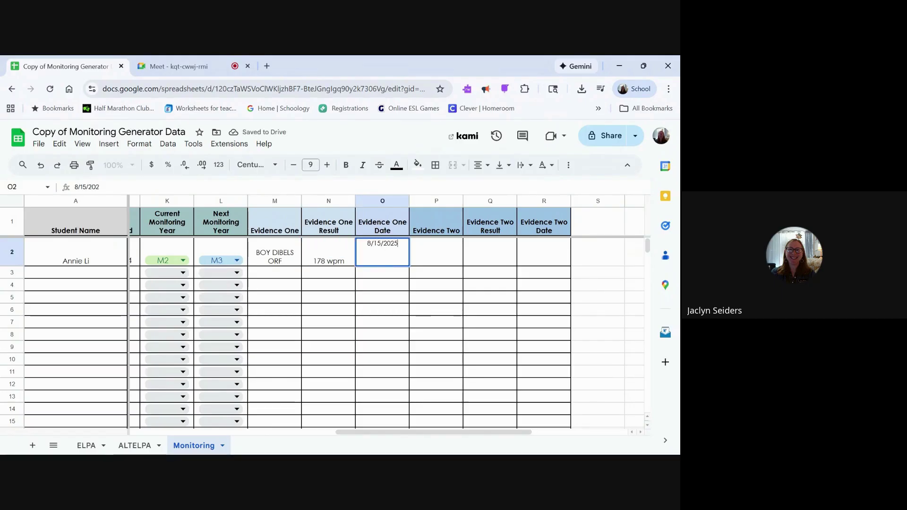
click(432, 257)
Step: Enter Evidence Two as ATLAS ELA Interim 1, result Level 3, dated 10/15/2025
text(ELA)
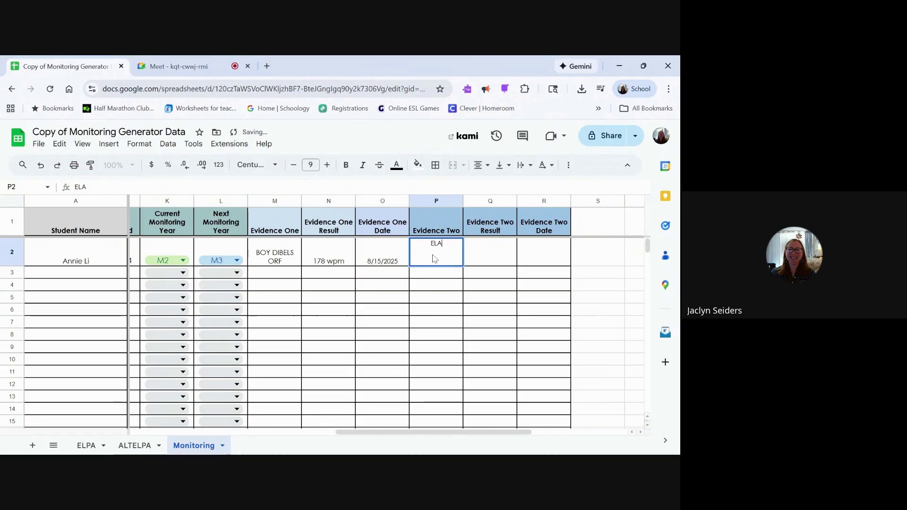
text(TLAS ELA In)
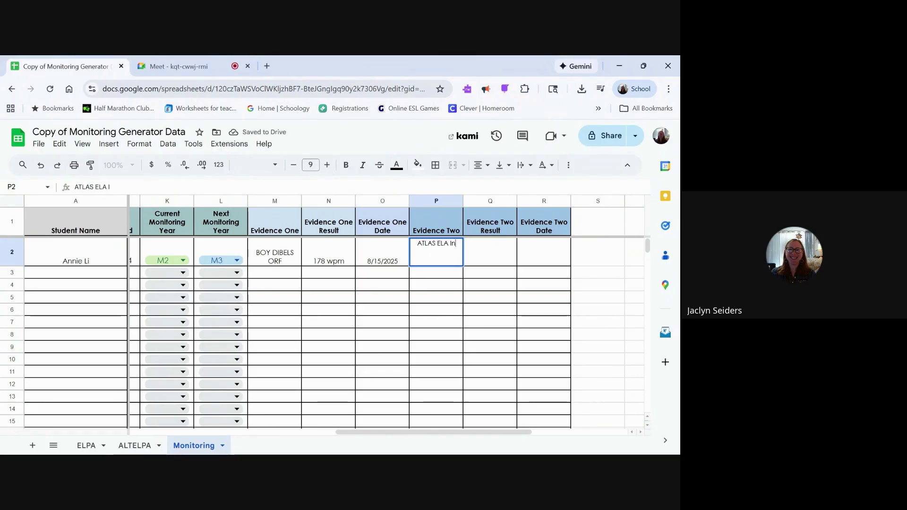
text(terim 1)
key(Tab)
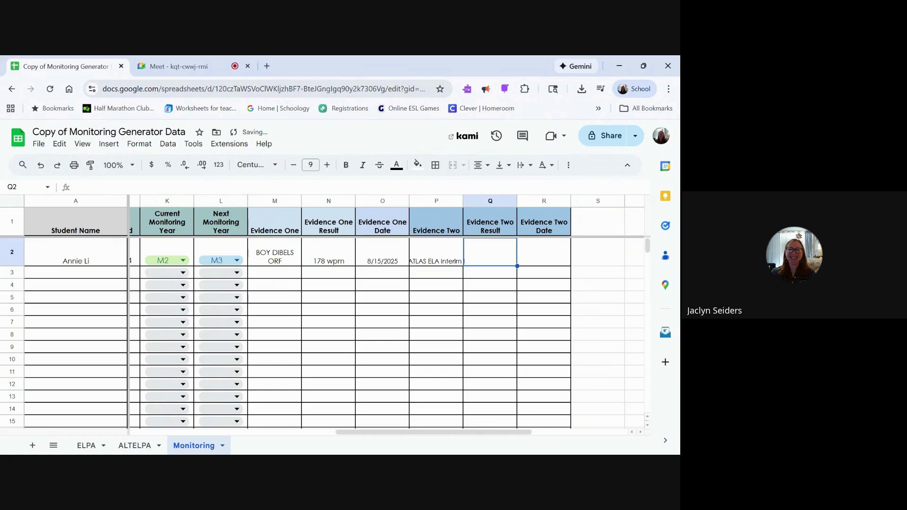
text(Level 3)
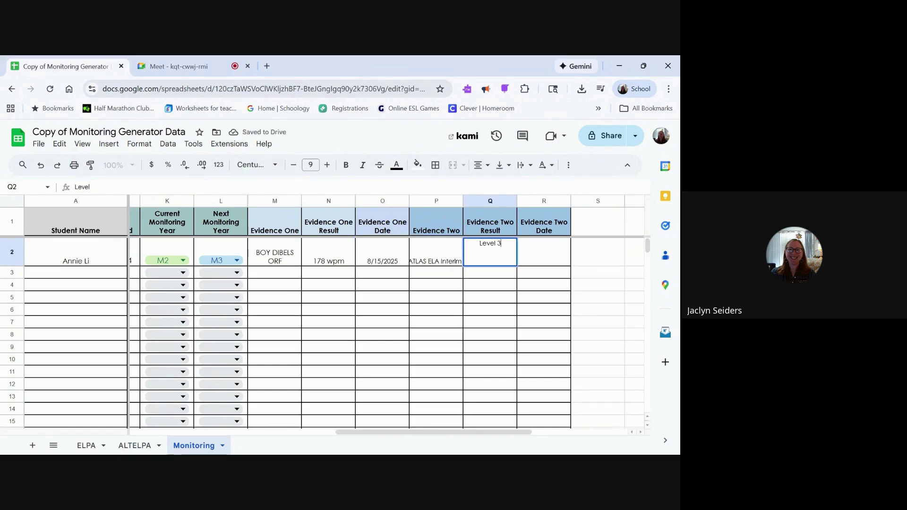
key(Tab)
text(1)
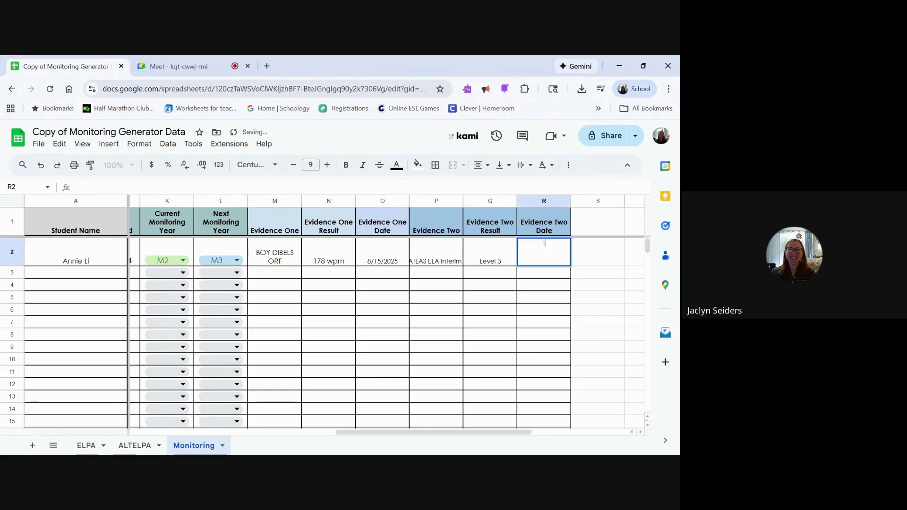
text(0/15/2025)
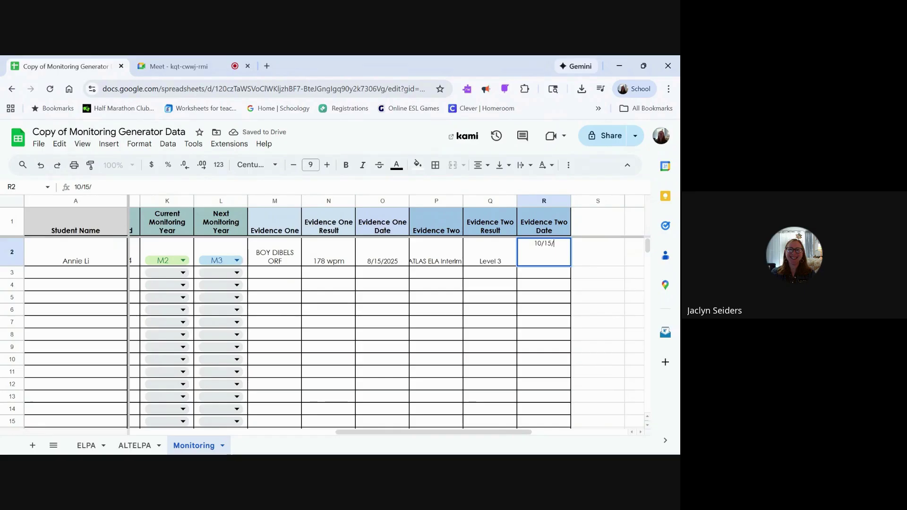
click(452, 311)
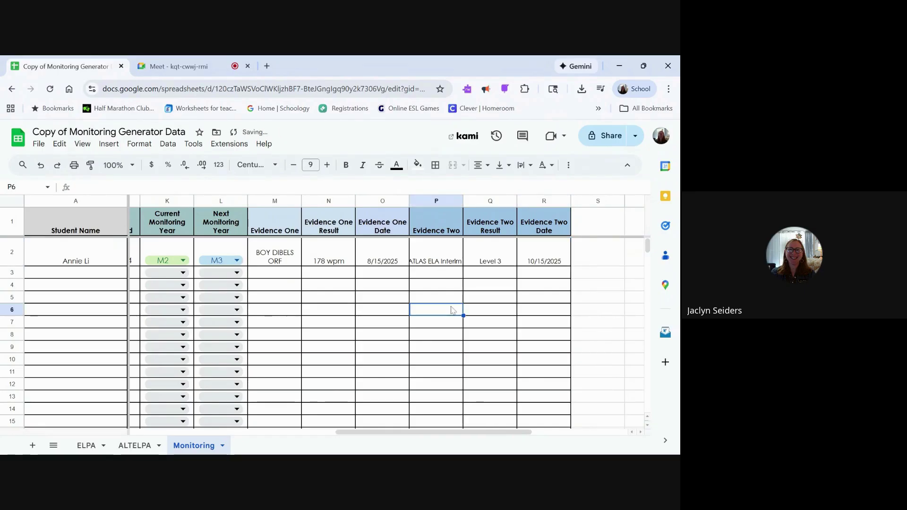
scroll(452, 310, left, 10)
scroll(452, 310, left, 2)
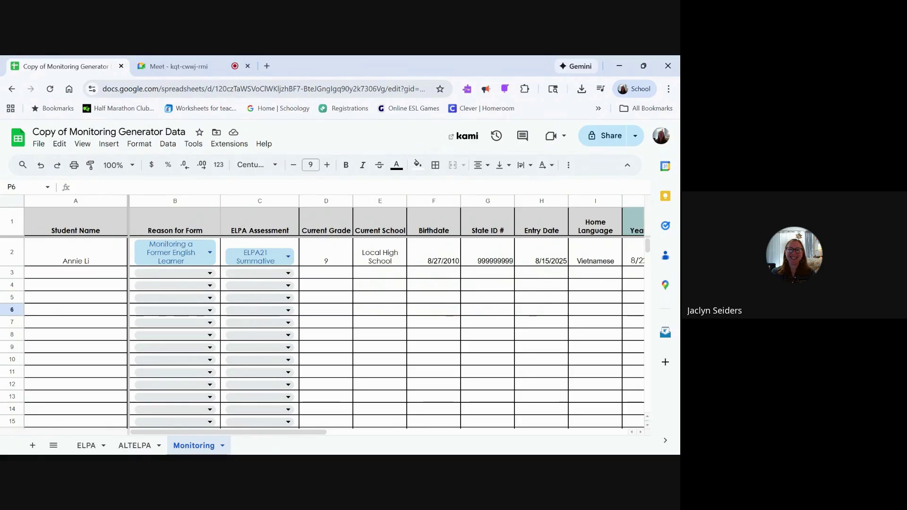
scroll(476, 255, right, 5)
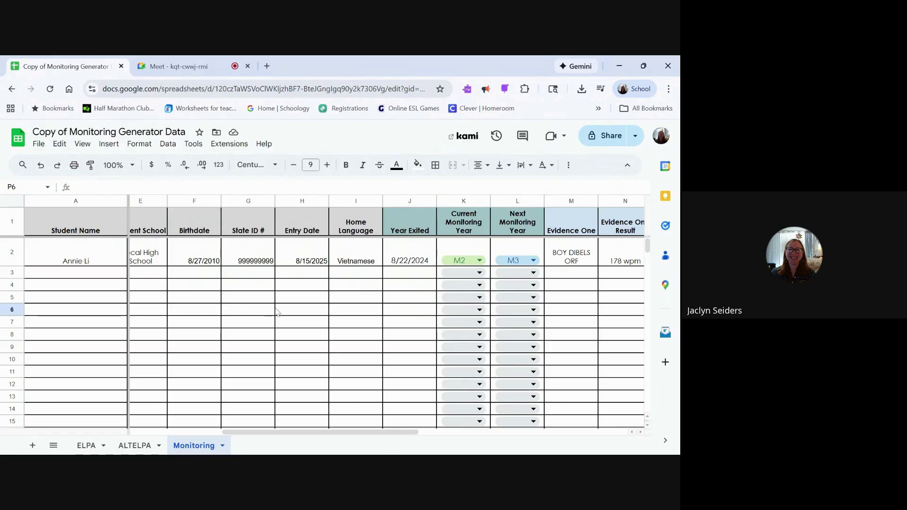
scroll(277, 312, left, 5)
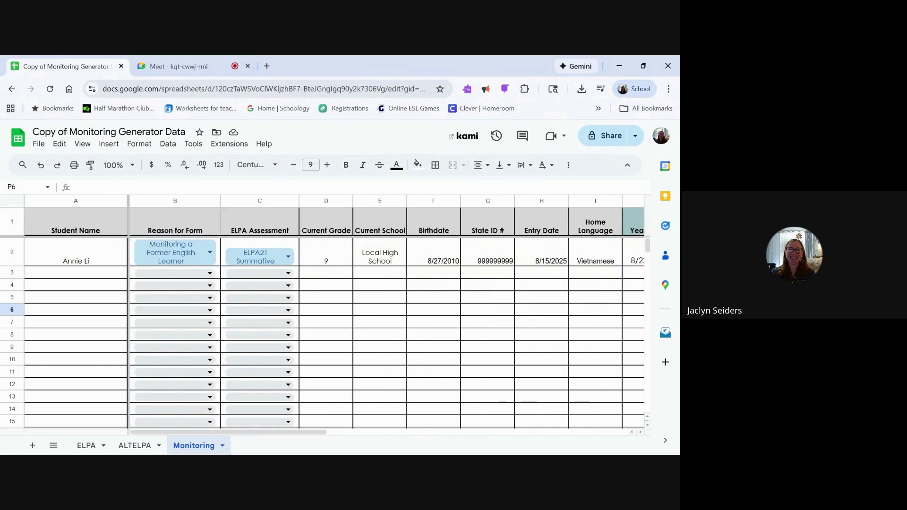